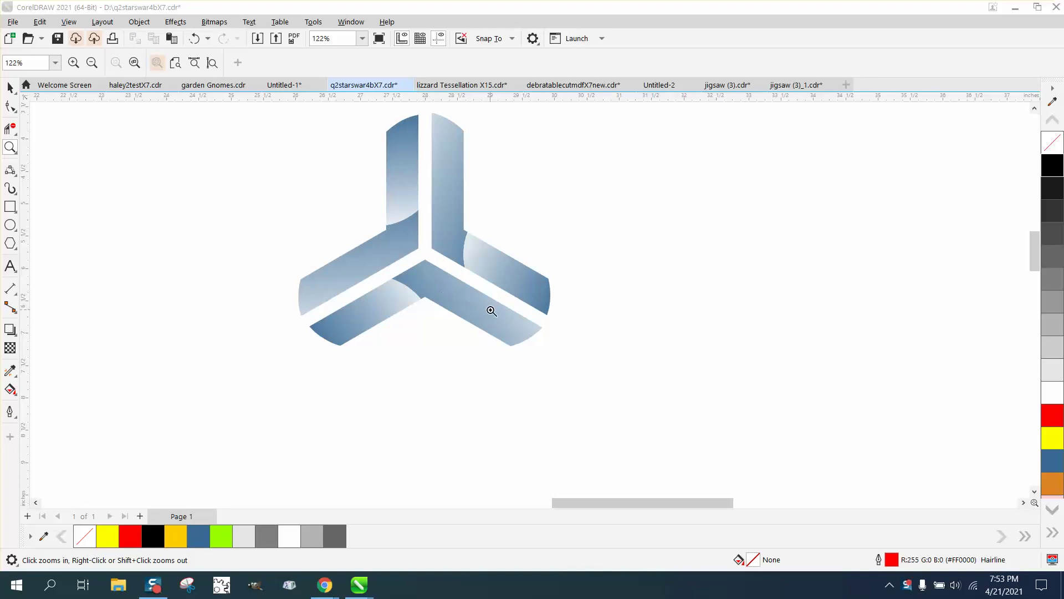
Step: Zoom the canvas out from 122% to 80% so the logo has empty page around it
{"action": "scroll", "coordinate": [571, 307], "scroll_direction": "up", "scroll_amount": 2}
{"action": "scroll", "coordinate": [598, 316], "scroll_direction": "down", "scroll_amount": 4}
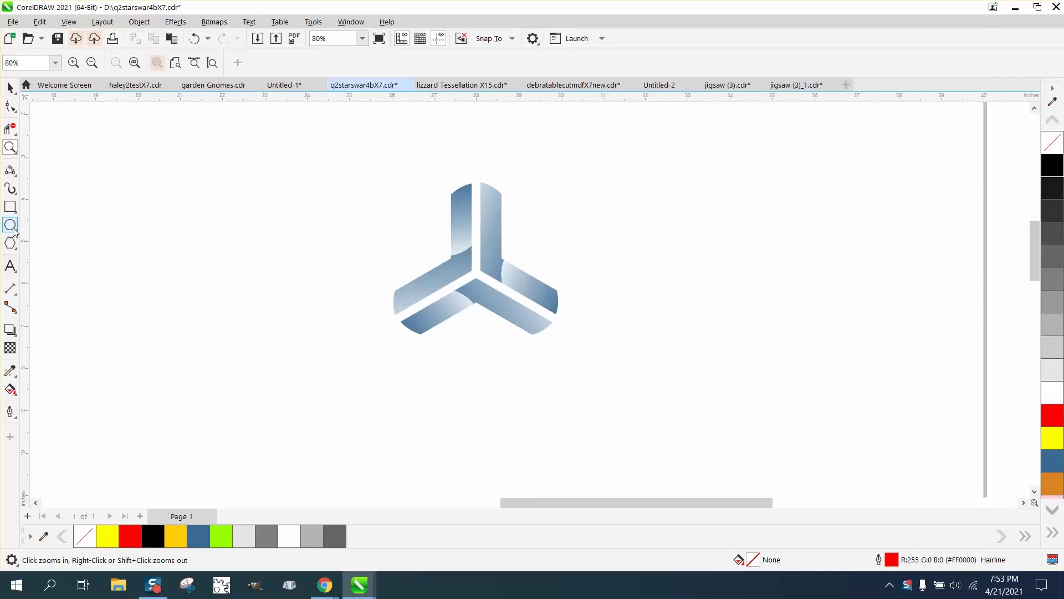
Step: Draw a six-sided polygon to the left of the logo
{"action": "left_click", "coordinate": [15, 249]}
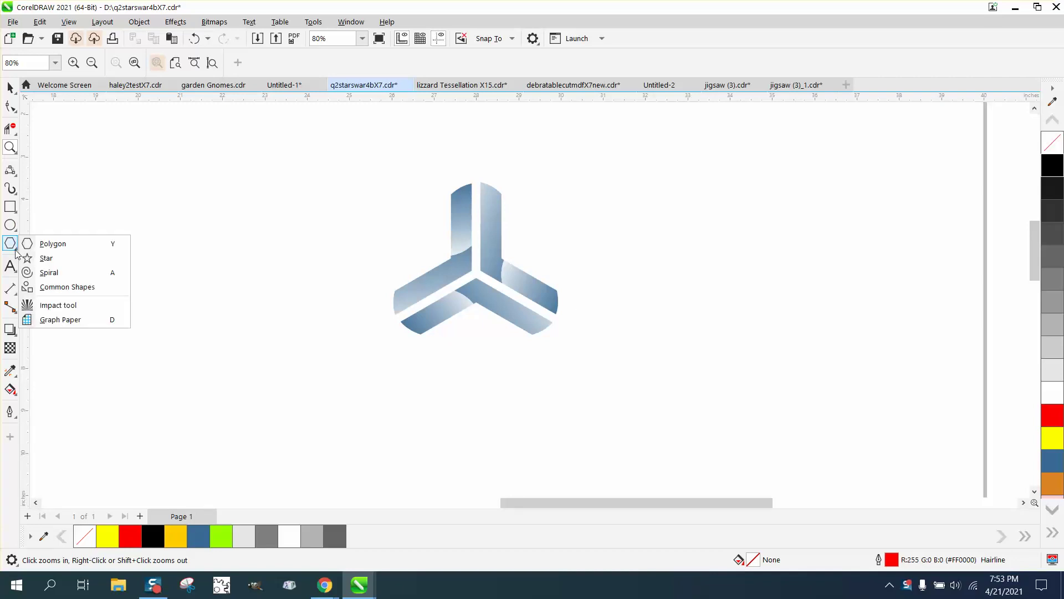
{"action": "left_click", "coordinate": [45, 242]}
{"action": "scroll", "coordinate": [369, 63], "scroll_direction": "up", "scroll_amount": 1}
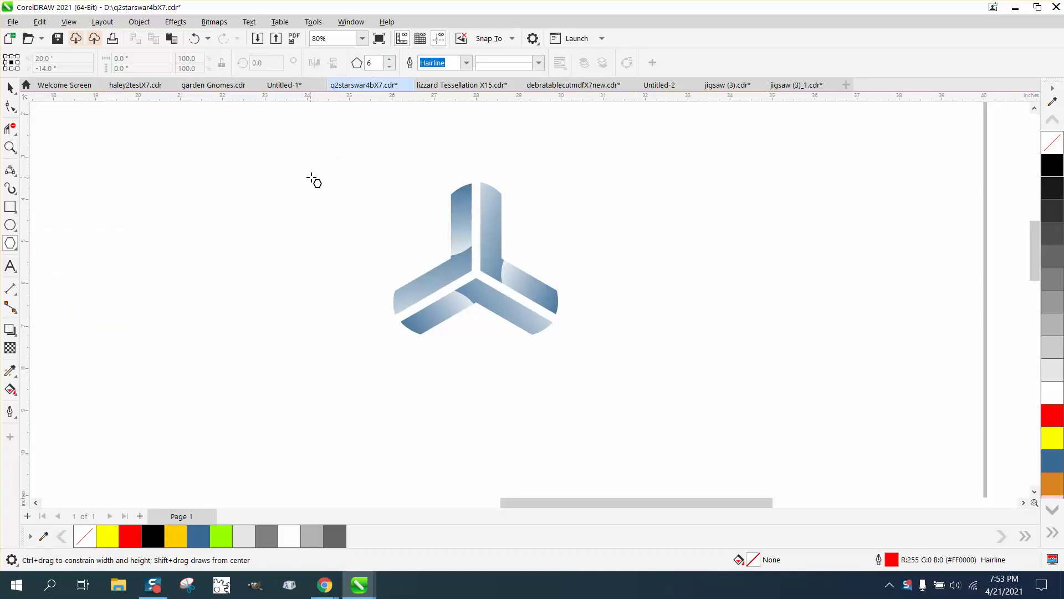
{"action": "left_click_drag", "start_coordinate": [321, 176], "coordinate": [202, 337]}
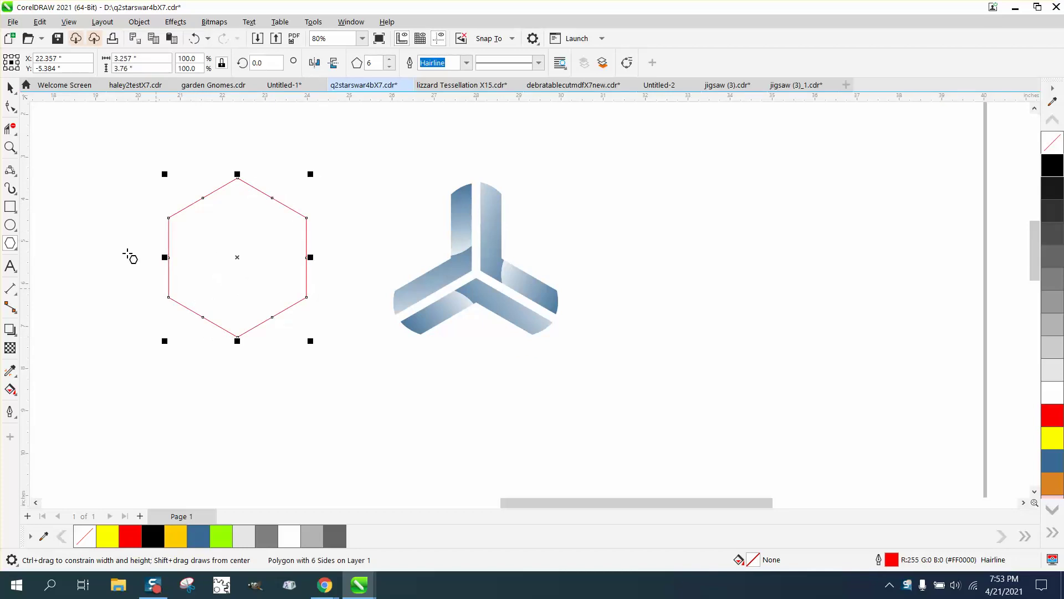
Step: Give the hexagon a 36 pt outline and convert that outline into its own object
{"action": "double_click", "coordinate": [892, 560]}
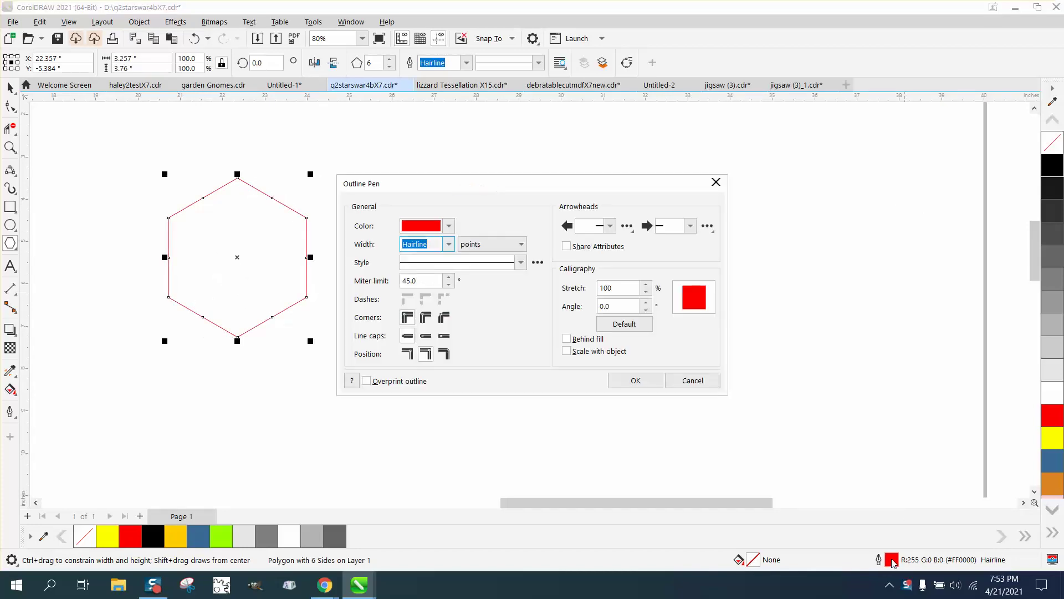
{"action": "left_click", "coordinate": [449, 244]}
{"action": "left_click", "coordinate": [426, 393]}
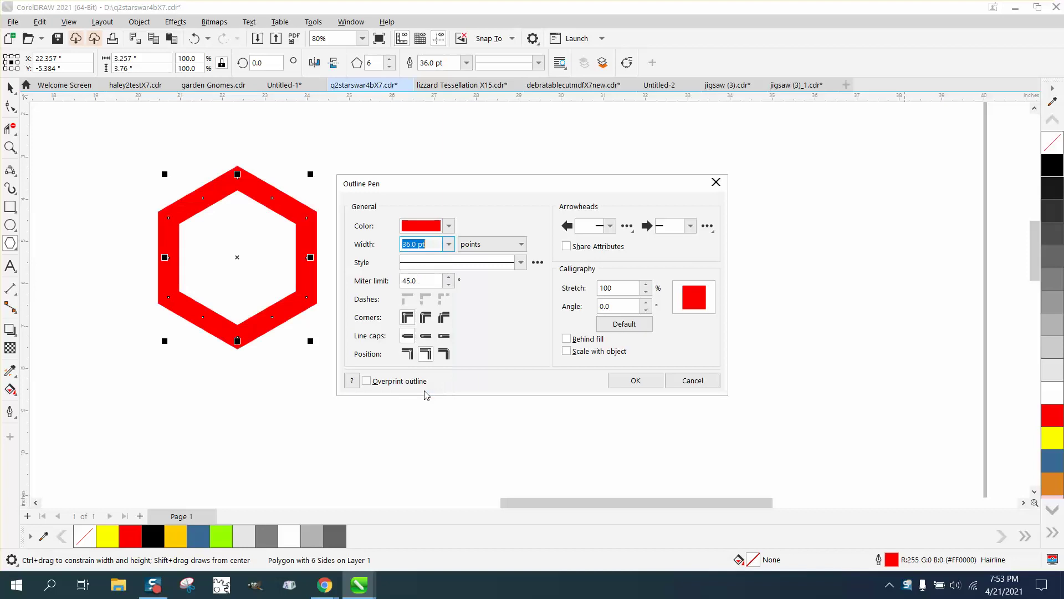
{"action": "left_click", "coordinate": [636, 380]}
{"action": "left_click", "coordinate": [139, 21]}
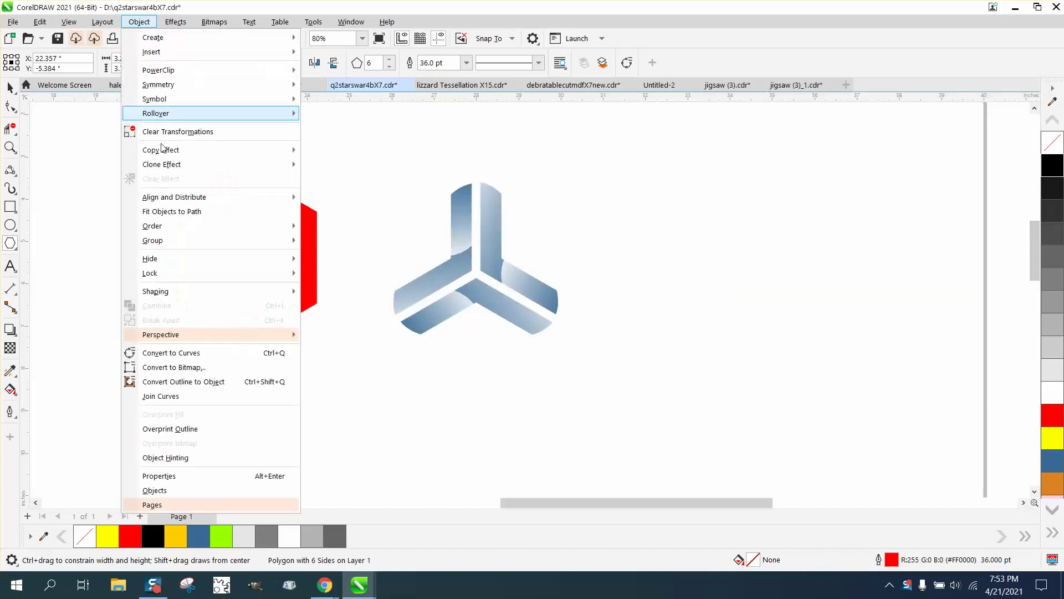
{"action": "left_click", "coordinate": [197, 385]}
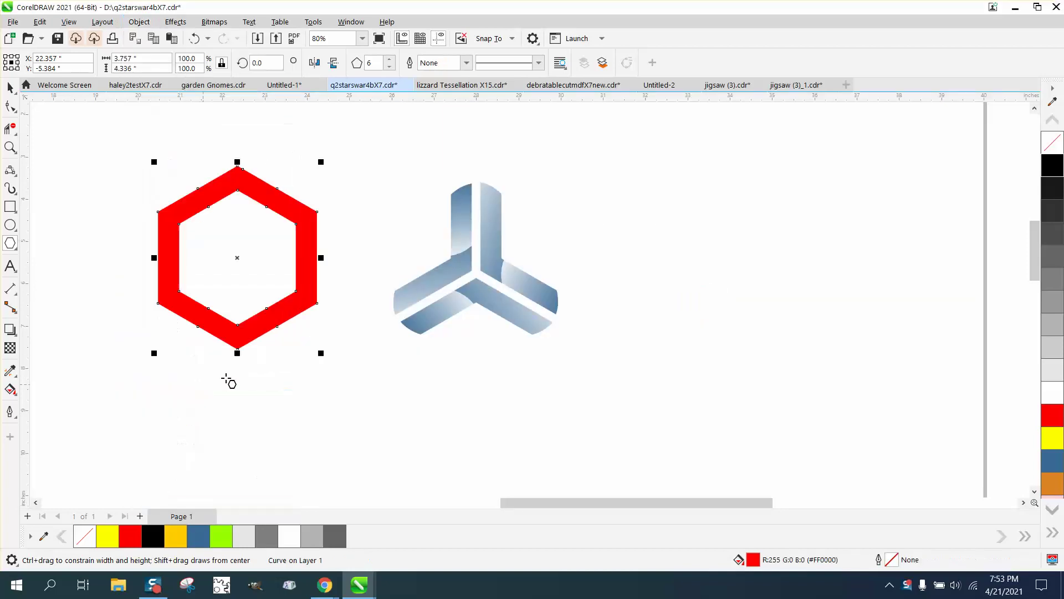
Step: Set the hexagon ring to no fill with a black hairline outline
{"action": "left_click", "coordinate": [1053, 165]}
{"action": "left_click", "coordinate": [1053, 148]}
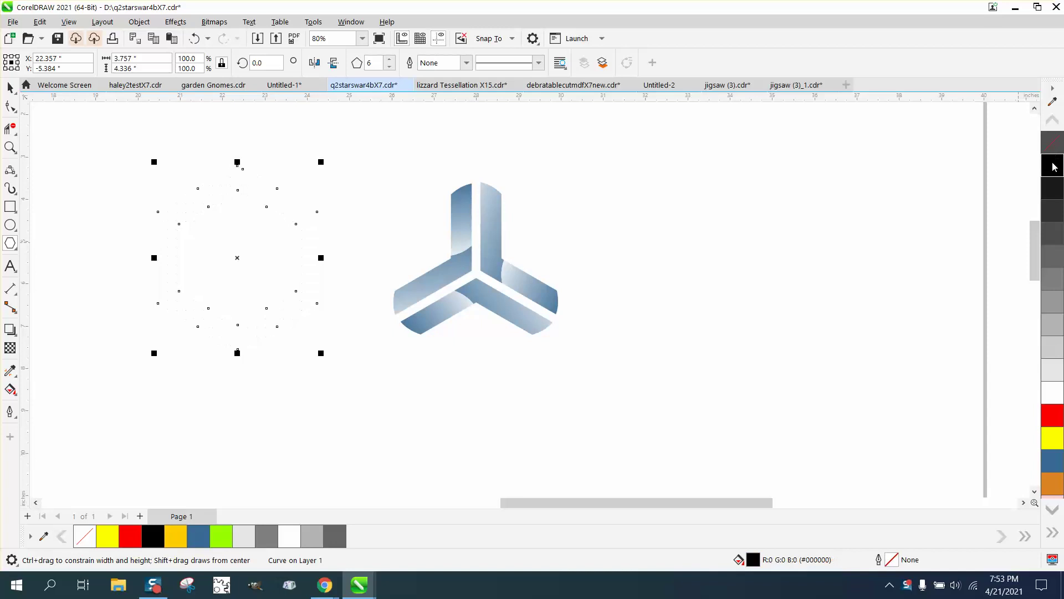
{"action": "right_click", "coordinate": [1053, 165]}
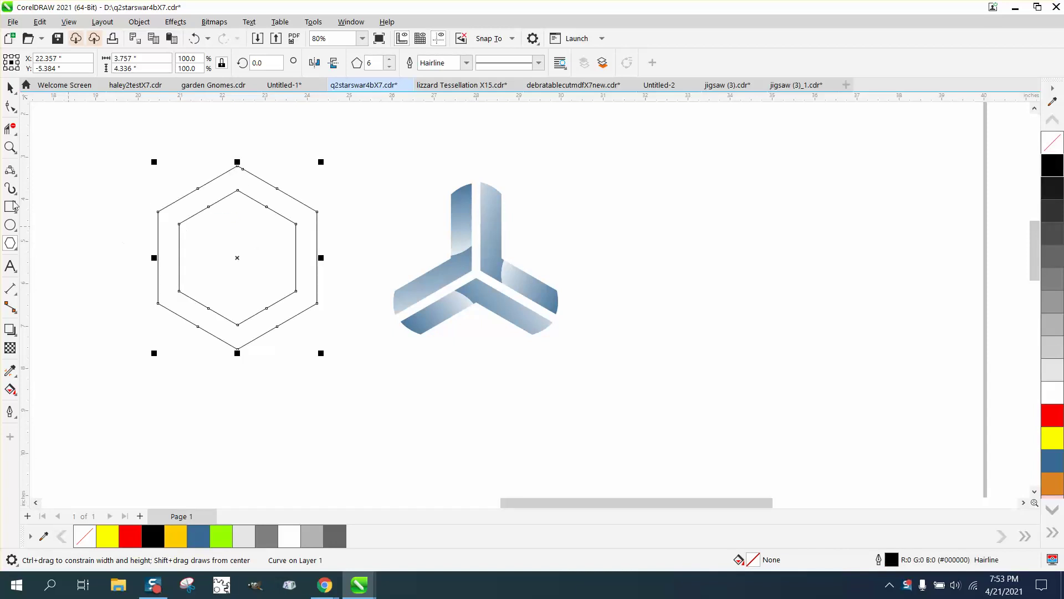
Step: Zoom in on the rings and draw a red three-point curve across the ring's upper-left corner
{"action": "left_click", "coordinate": [10, 147]}
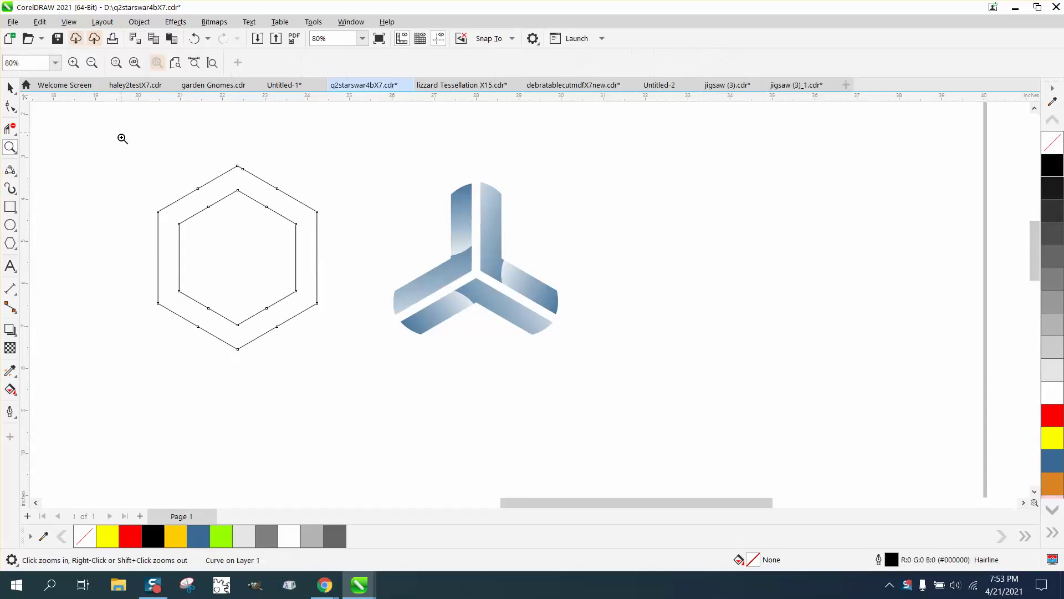
{"action": "left_click_drag", "start_coordinate": [121, 134], "coordinate": [487, 399]}
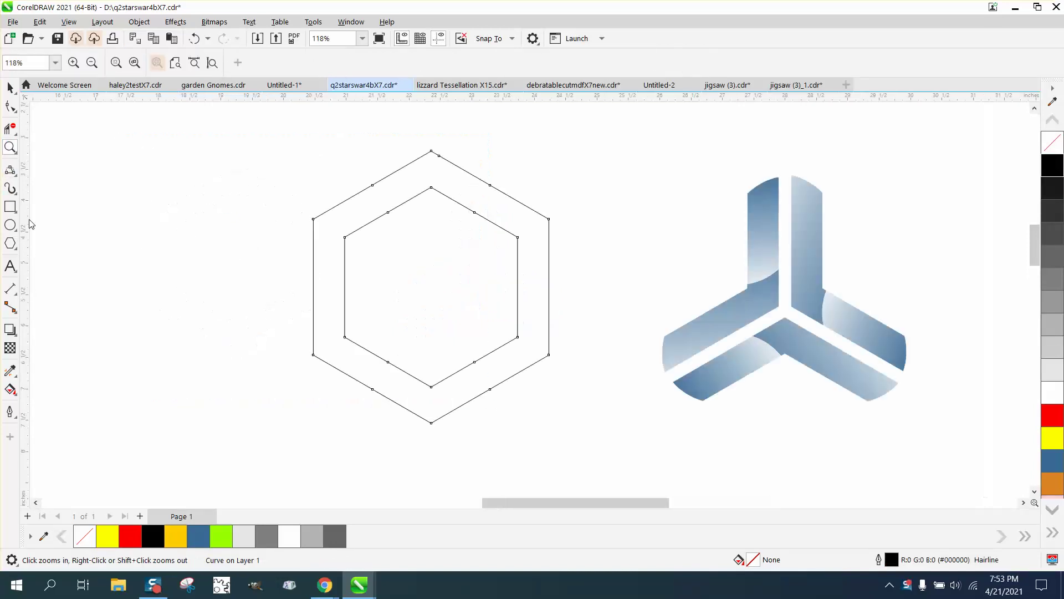
{"action": "left_click", "coordinate": [17, 183]}
{"action": "left_click", "coordinate": [59, 255]}
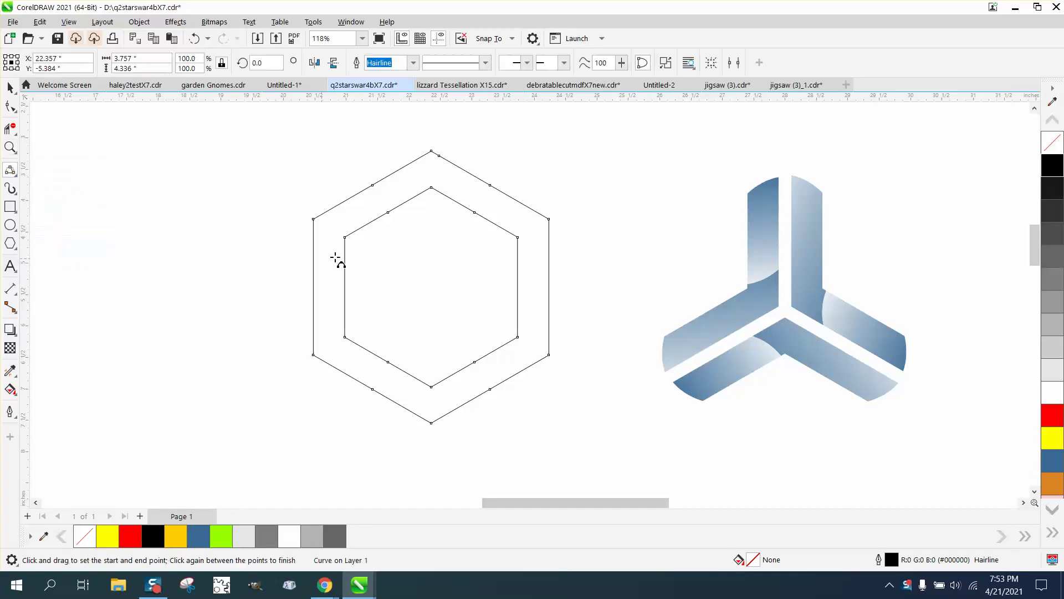
{"action": "left_click_drag", "start_coordinate": [396, 242], "coordinate": [292, 175]}
{"action": "left_click", "coordinate": [329, 225]}
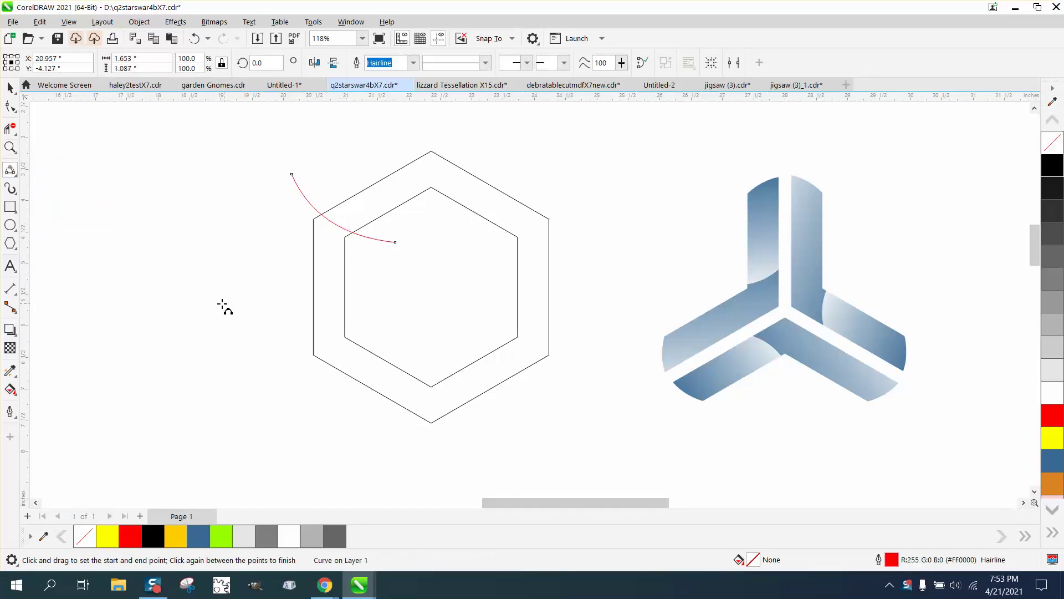
Step: Trim the red curve's parts outside the ring and inside the inner hexagon with Virtual Segment Delete
{"action": "left_click", "coordinate": [10, 87]}
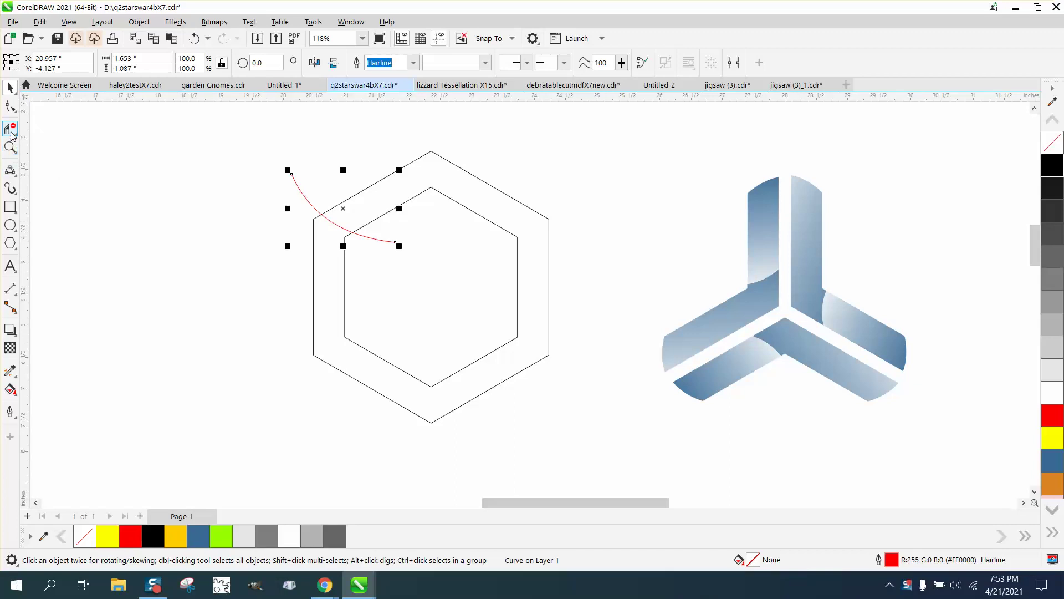
{"action": "left_click", "coordinate": [11, 133]}
{"action": "left_click", "coordinate": [311, 197]}
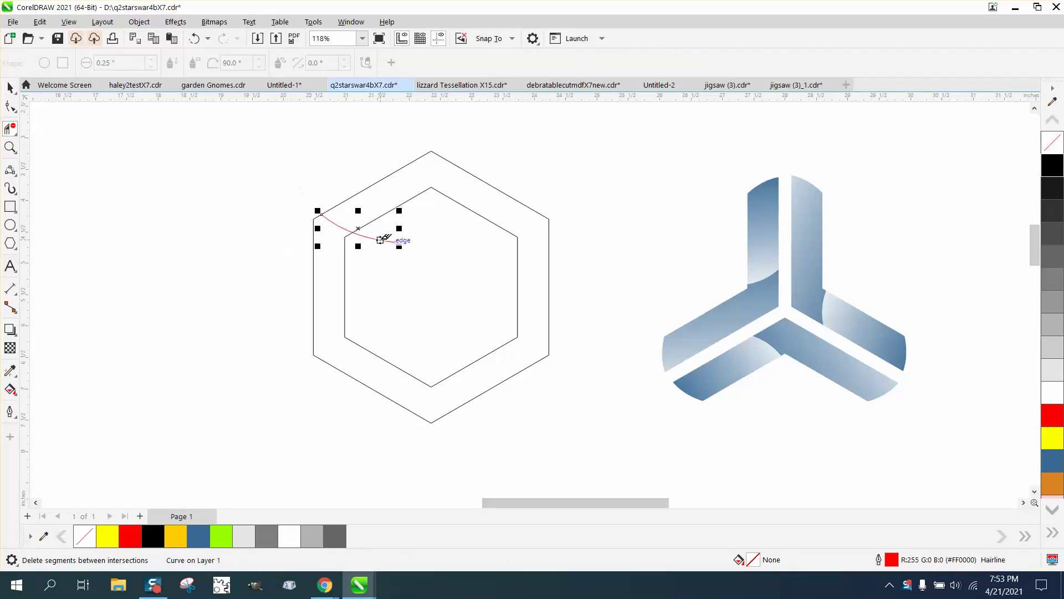
{"action": "left_click", "coordinate": [382, 238]}
Step: Select the ring and divider and mirror the divider to the ring's upper right
{"action": "left_click", "coordinate": [11, 89]}
{"action": "scroll", "coordinate": [308, 196], "scroll_direction": "down", "scroll_amount": 2}
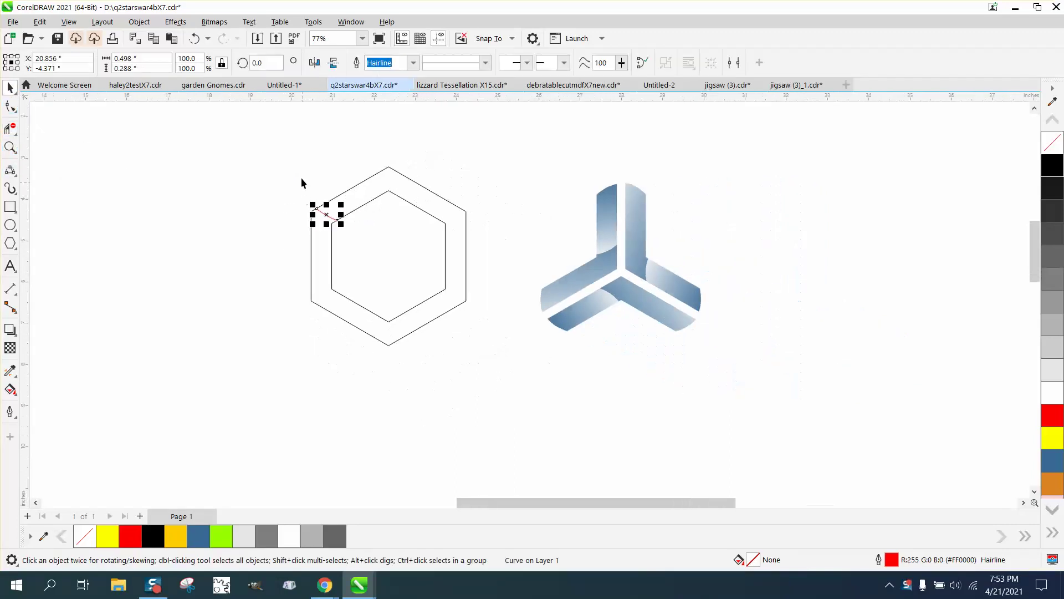
{"action": "left_click_drag", "start_coordinate": [486, 335], "coordinate": [499, 351]}
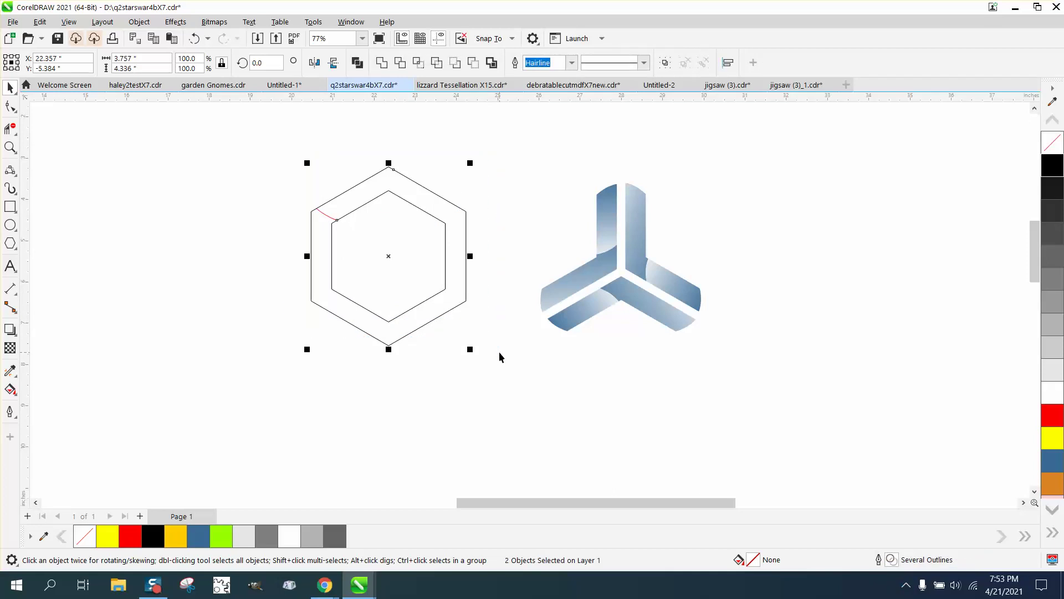
{"action": "left_click", "coordinate": [315, 62]}
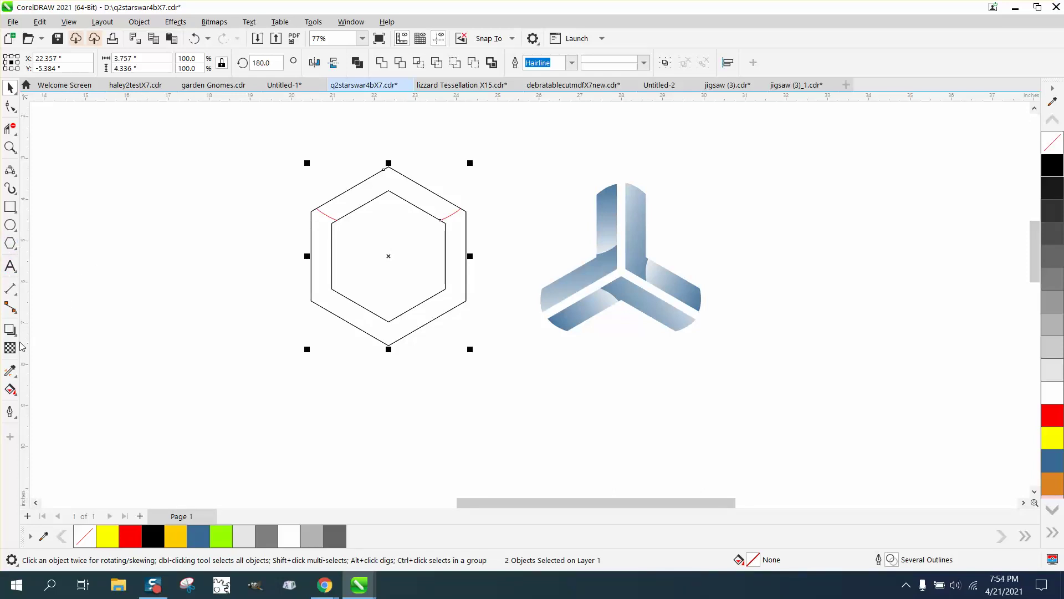
Step: Draw a red three-point arc starting at the inner hexagon's top corner
{"action": "left_click", "coordinate": [12, 172]}
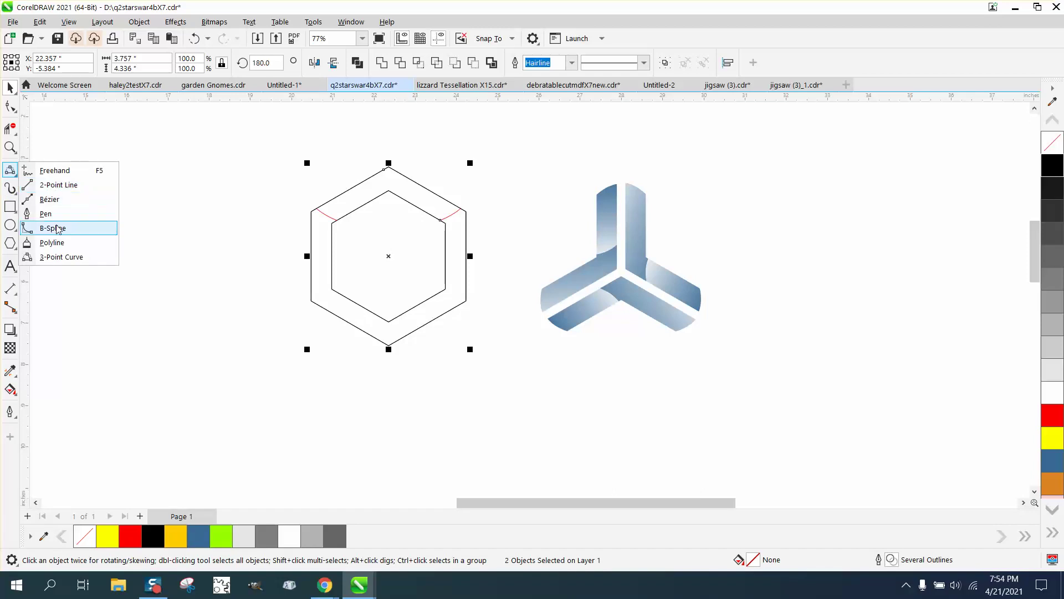
{"action": "left_click", "coordinate": [61, 257]}
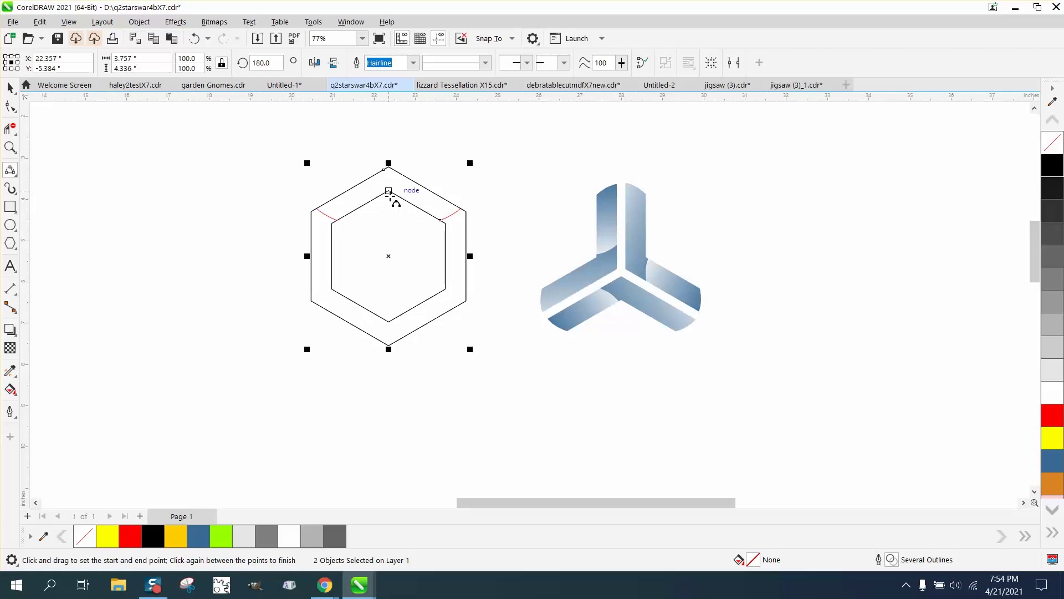
{"action": "left_click_drag", "start_coordinate": [389, 194], "coordinate": [332, 178]}
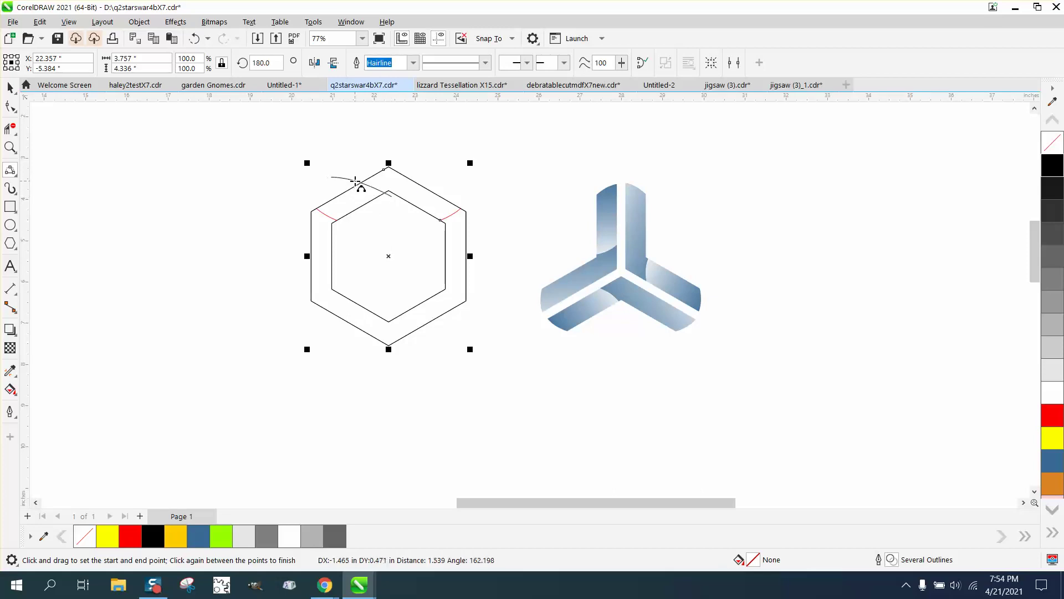
{"action": "left_click", "coordinate": [362, 198]}
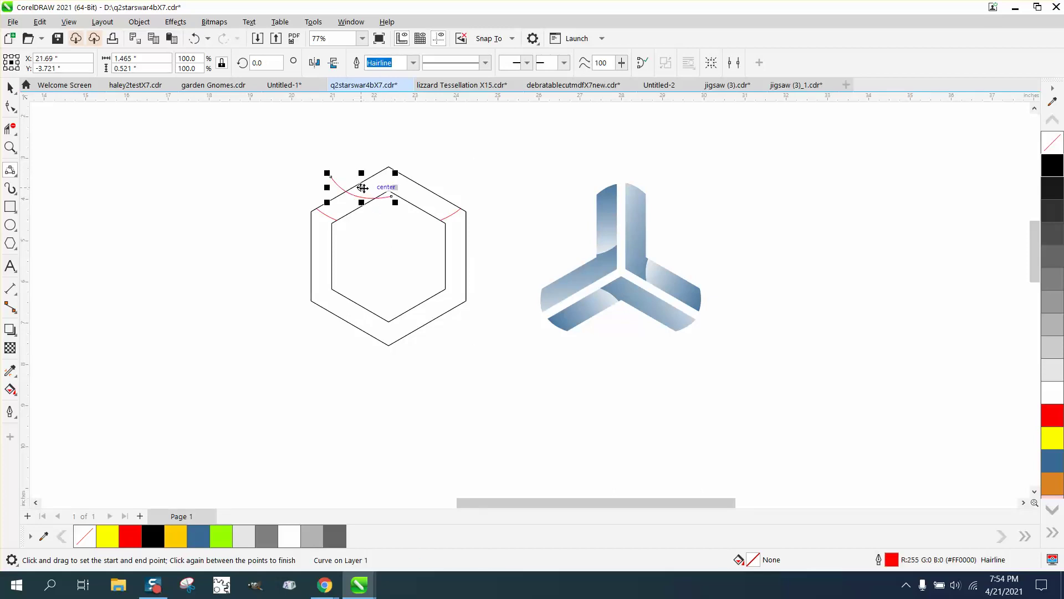
Step: Rotate the new arc to about 347 degrees, then select the ring with all its dividers
{"action": "key", "text": "space"}
{"action": "left_click", "coordinate": [361, 198]}
{"action": "left_click_drag", "start_coordinate": [396, 172], "coordinate": [401, 180]}
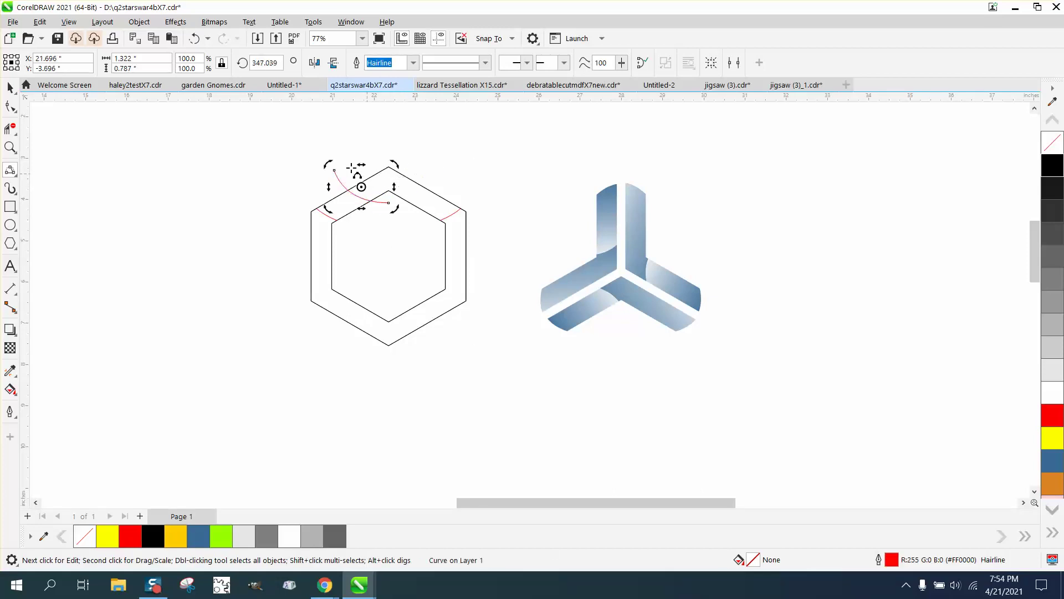
{"action": "left_click", "coordinate": [10, 87]}
{"action": "left_click", "coordinate": [200, 117]}
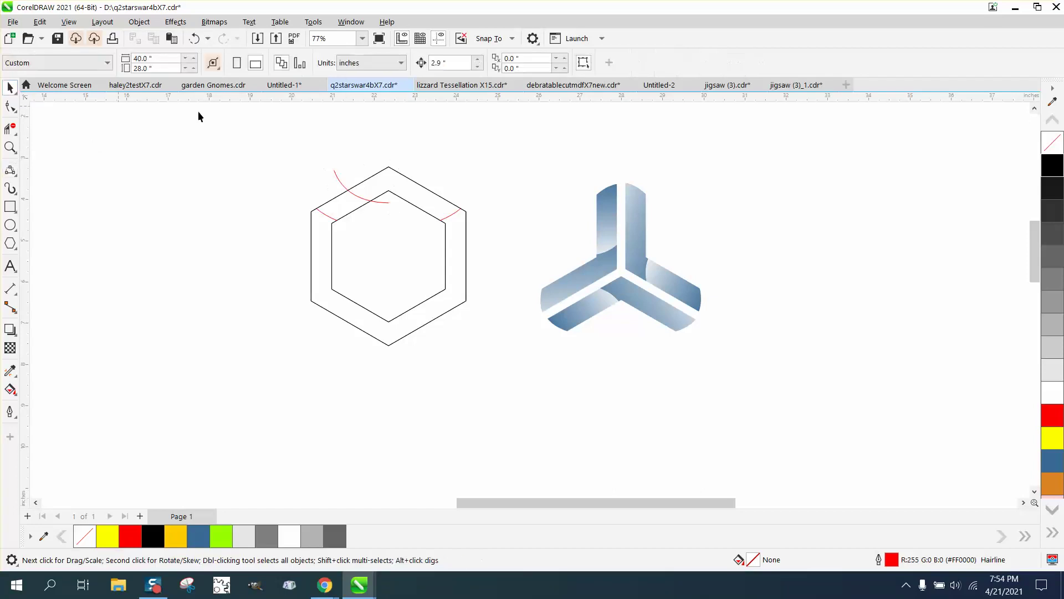
{"action": "left_click", "coordinate": [366, 196]}
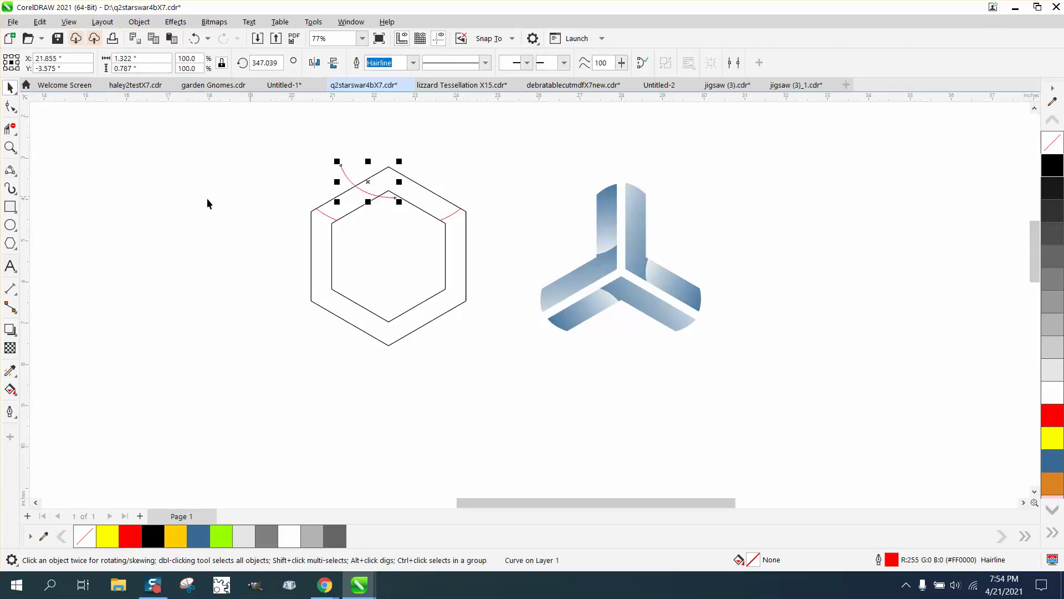
{"action": "scroll", "coordinate": [129, 244], "scroll_direction": "down", "scroll_amount": 1}
{"action": "left_click_drag", "start_coordinate": [265, 151], "coordinate": [463, 364]}
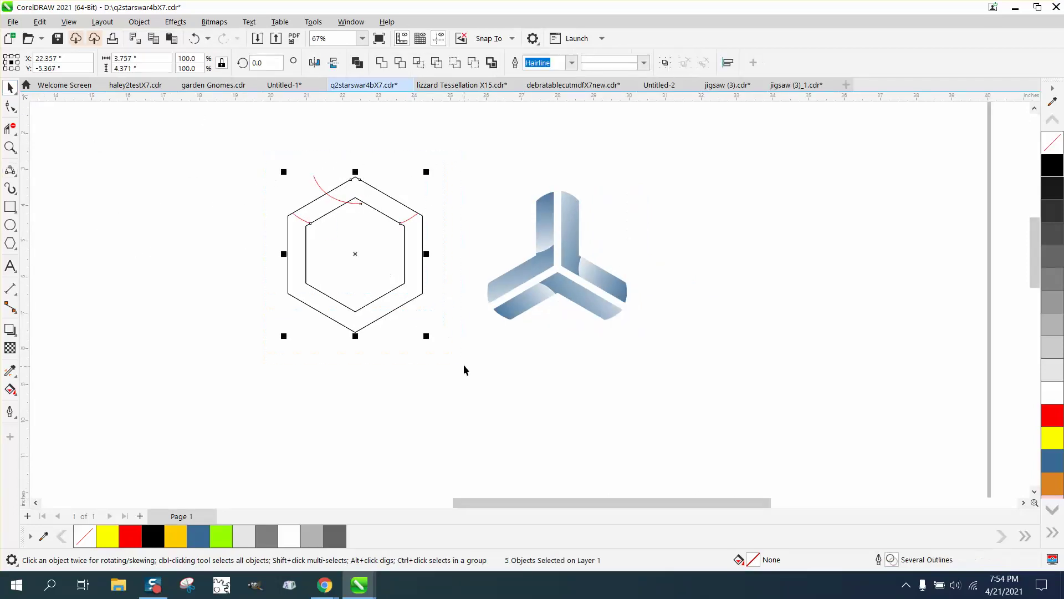
Step: Set the document nudge distance to 4 inches
{"action": "left_click", "coordinate": [123, 115]}
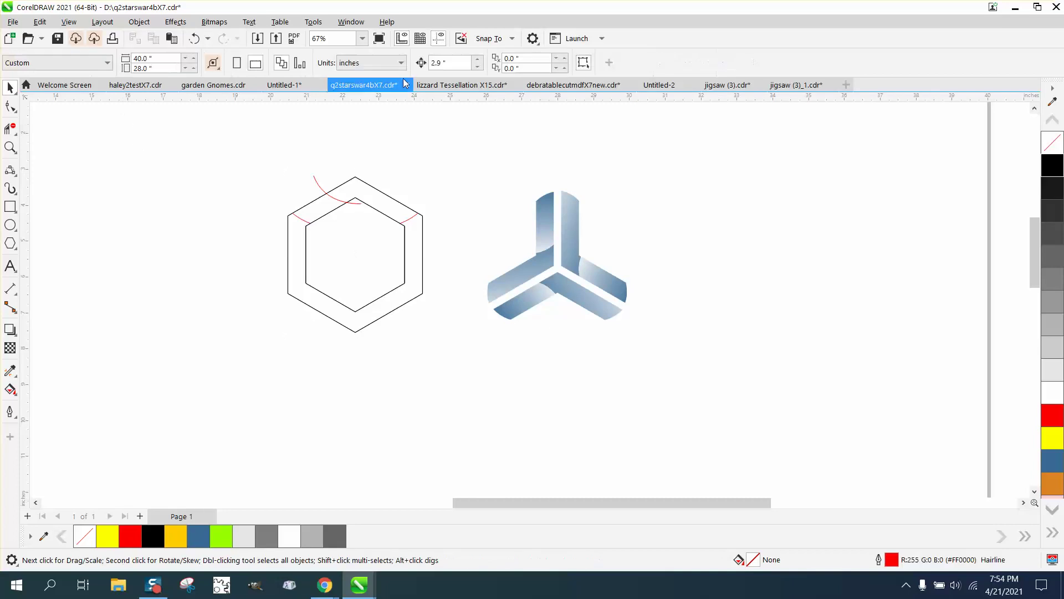
{"action": "left_click_drag", "start_coordinate": [447, 63], "coordinate": [408, 70]}
{"action": "type", "text": "4"}
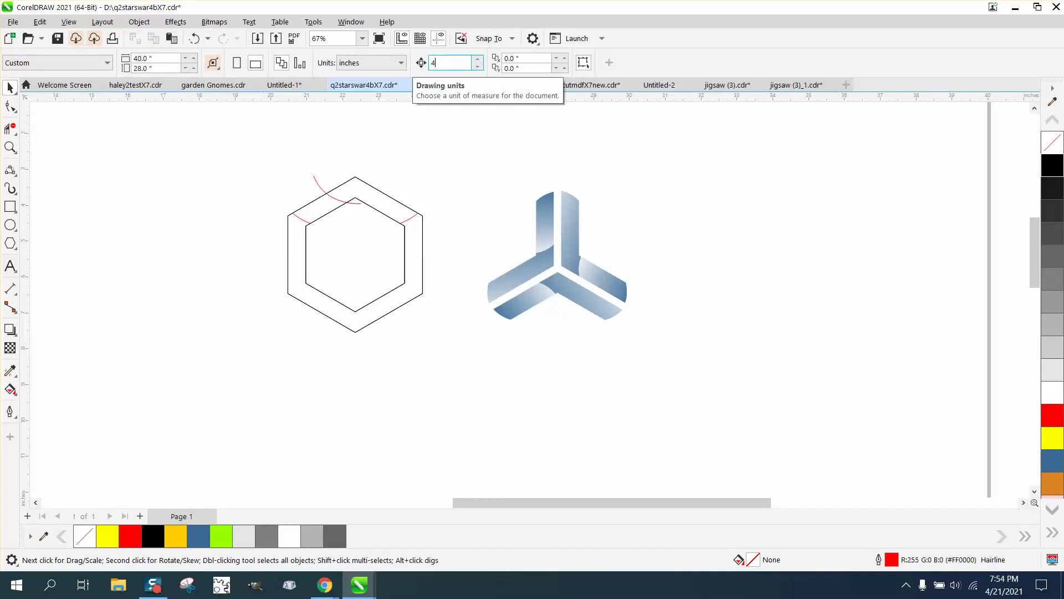
Step: Smart Fill the two upper band regions of the hexagon to form a blue chevron
{"action": "left_click", "coordinate": [11, 389]}
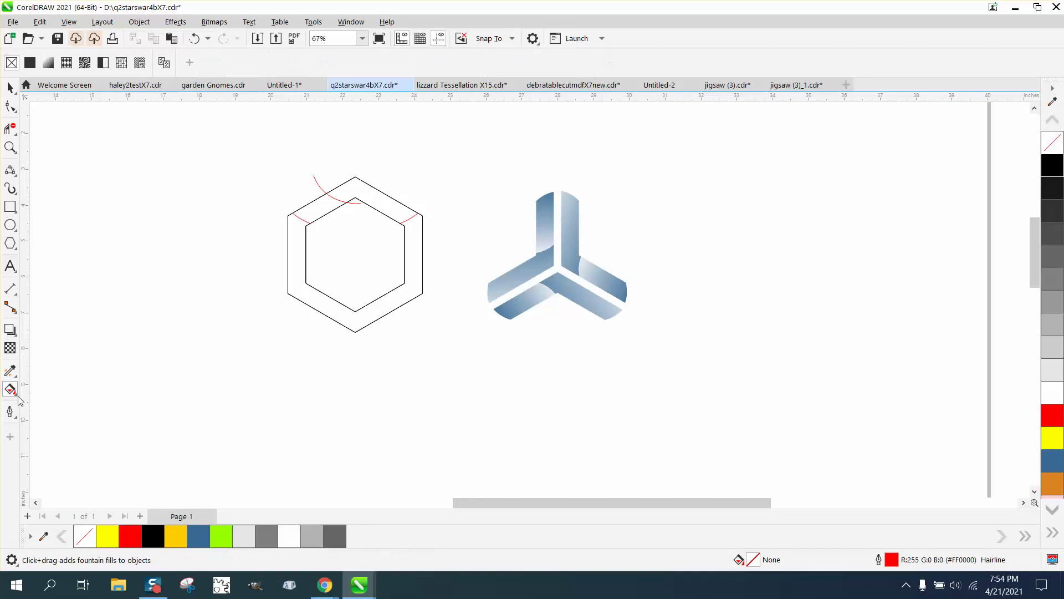
{"action": "left_click", "coordinate": [18, 397]}
{"action": "left_click", "coordinate": [55, 400]}
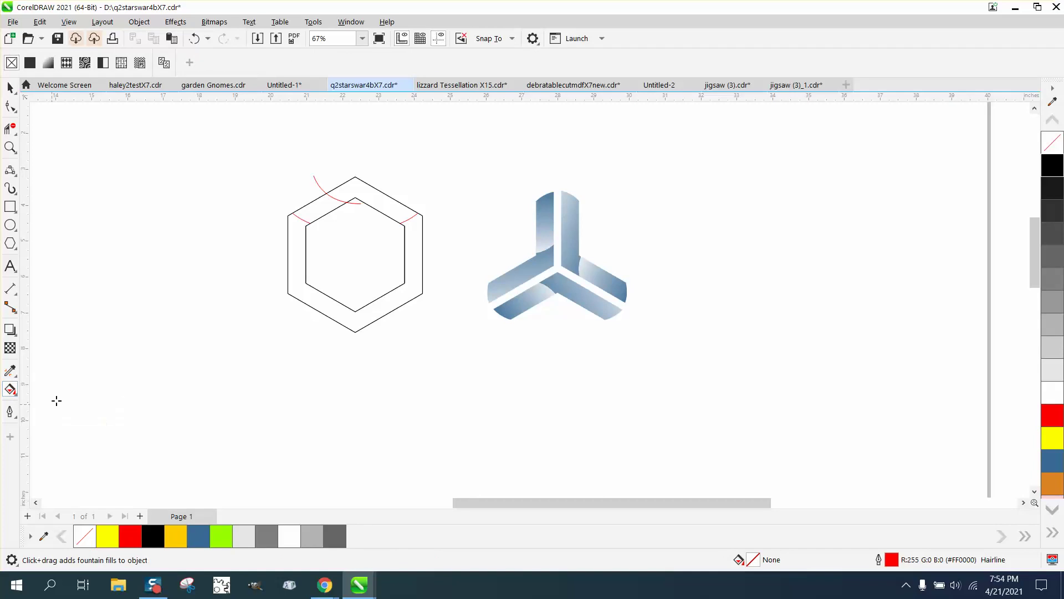
{"action": "left_click", "coordinate": [324, 204]}
{"action": "left_click", "coordinate": [386, 207]}
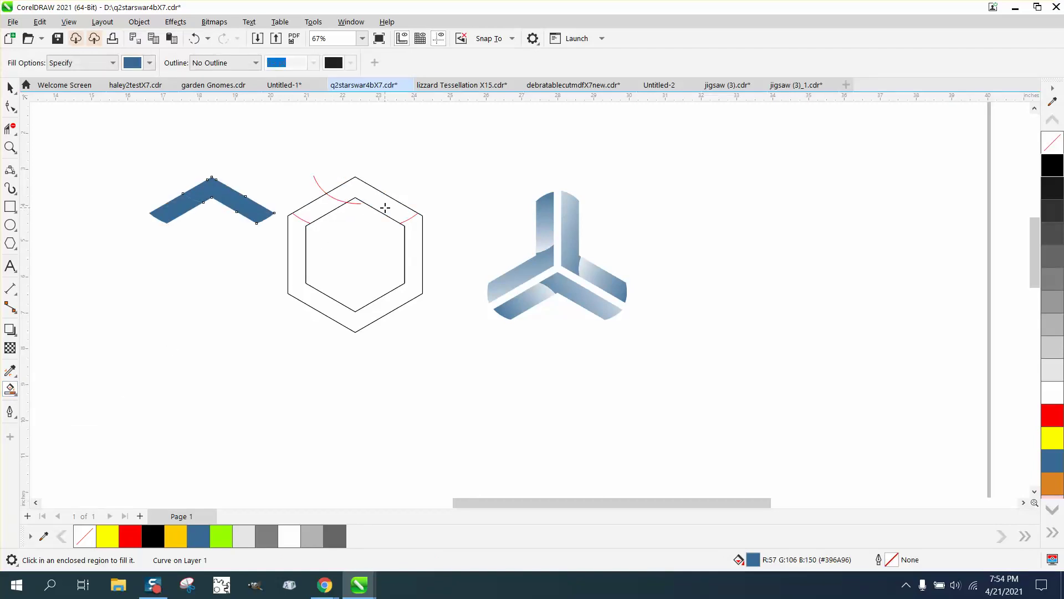
Step: Delete the hexagon ring and divider outlines, keeping the blue chevron
{"action": "left_click", "coordinate": [10, 87]}
{"action": "left_click_drag", "start_coordinate": [142, 163], "coordinate": [278, 250]}
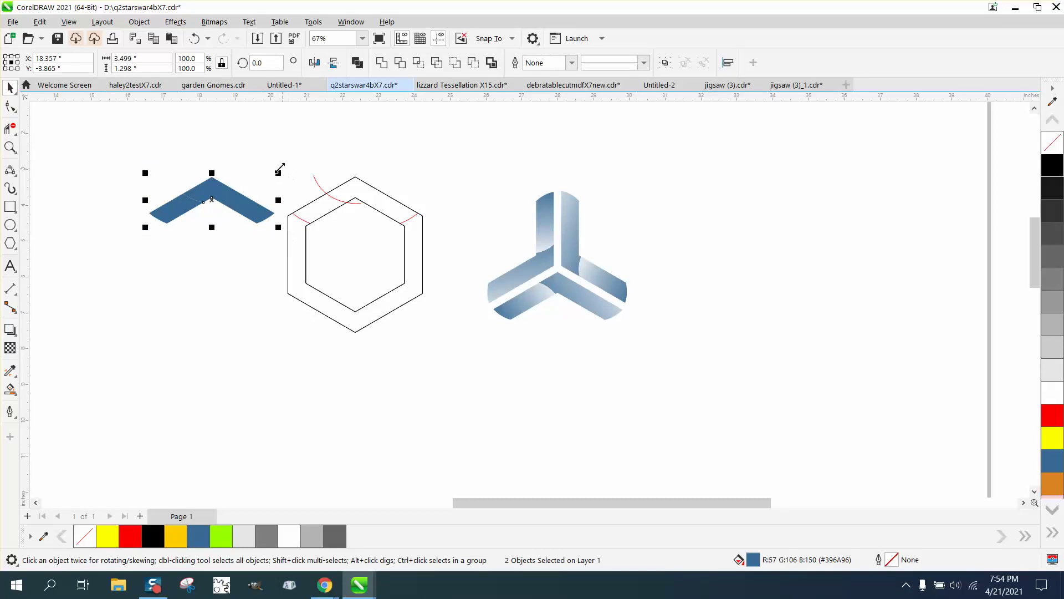
{"action": "left_click_drag", "start_coordinate": [275, 172], "coordinate": [471, 361]}
{"action": "key", "text": "Delete"}
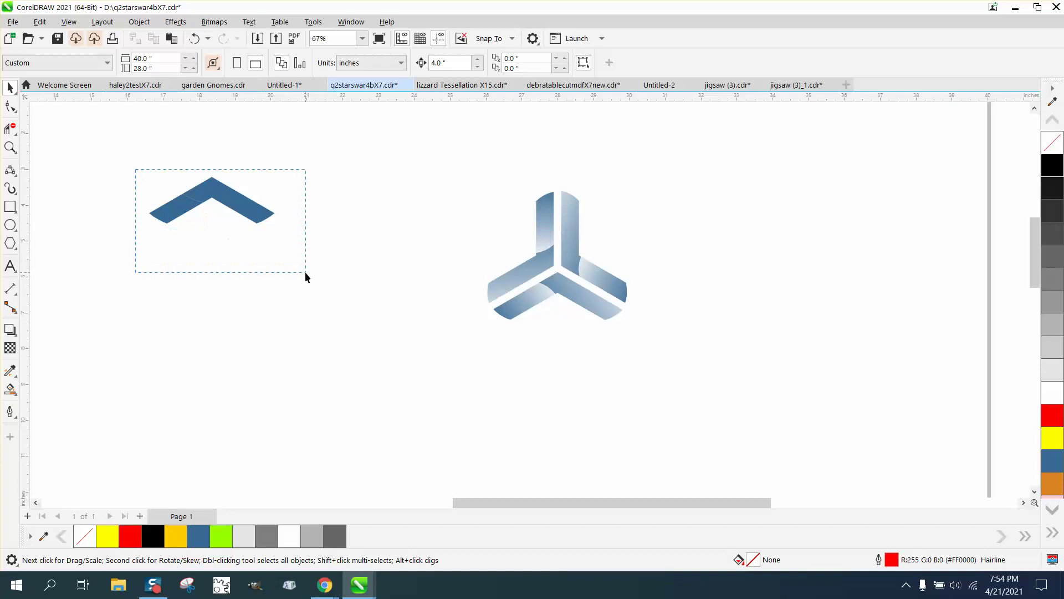
Step: Duplicate the chevron 4 inches to the right with no fill and a black outline
{"action": "left_click_drag", "start_coordinate": [305, 273], "coordinate": [305, 273]}
{"action": "key", "text": "ctrl+d"}
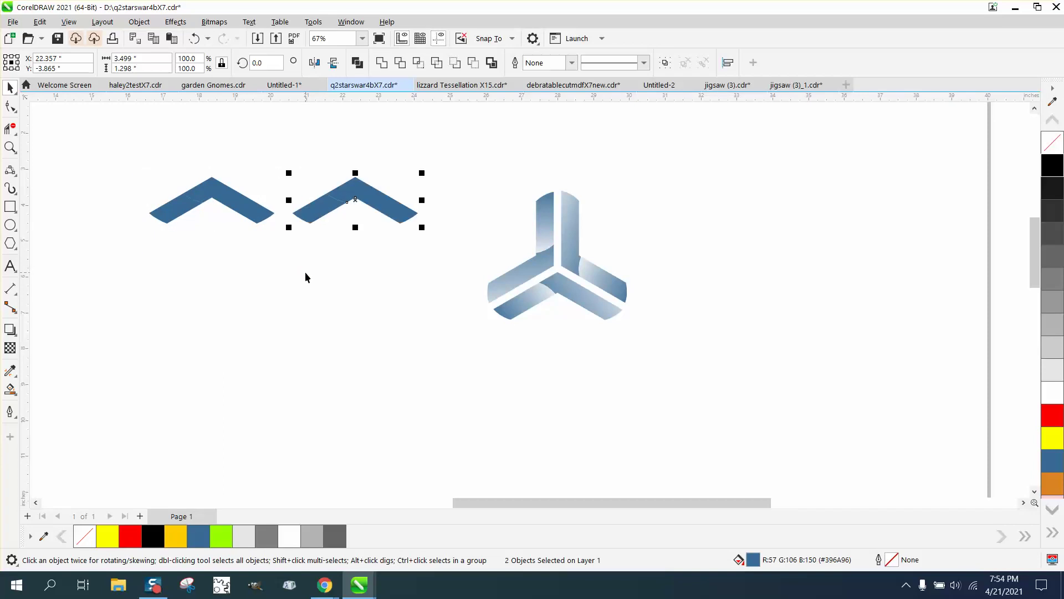
{"action": "left_click", "coordinate": [1052, 143]}
{"action": "right_click", "coordinate": [1053, 166]}
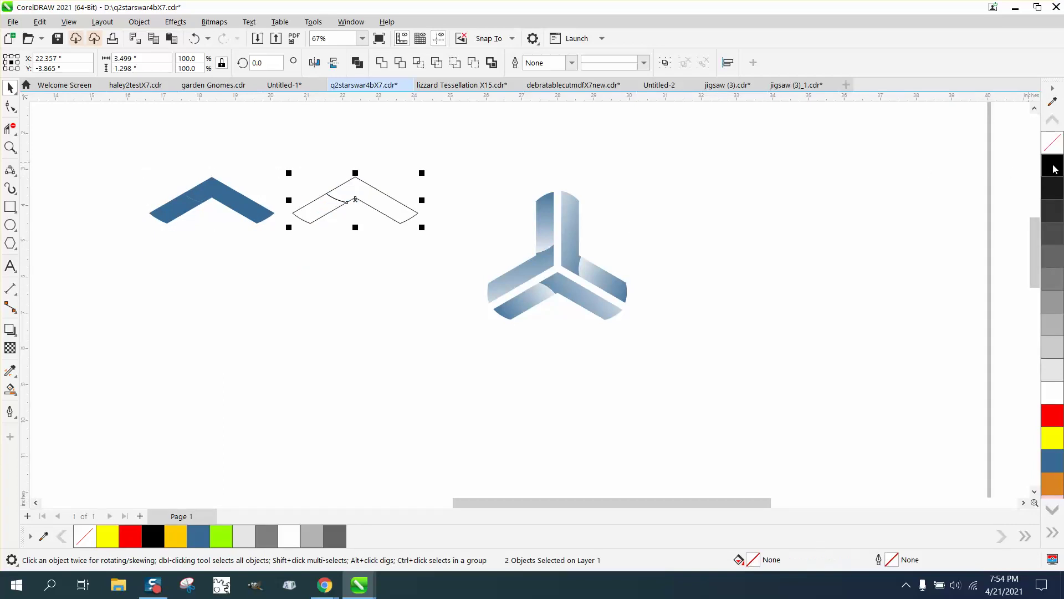
Step: Group the outlined chevron's two pieces
{"action": "left_click_drag", "start_coordinate": [277, 161], "coordinate": [423, 261]}
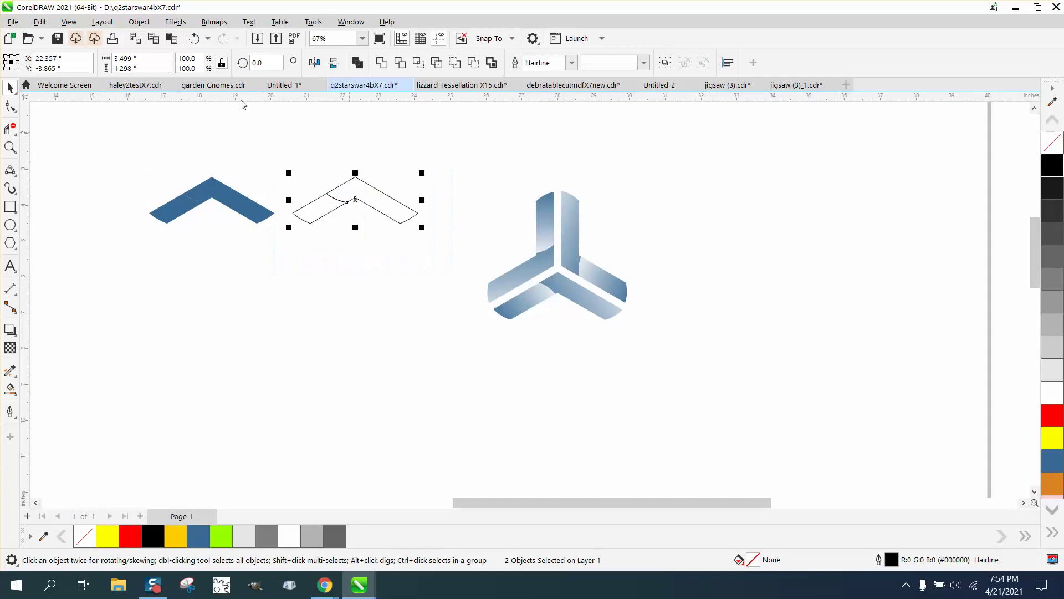
{"action": "left_click", "coordinate": [139, 24]}
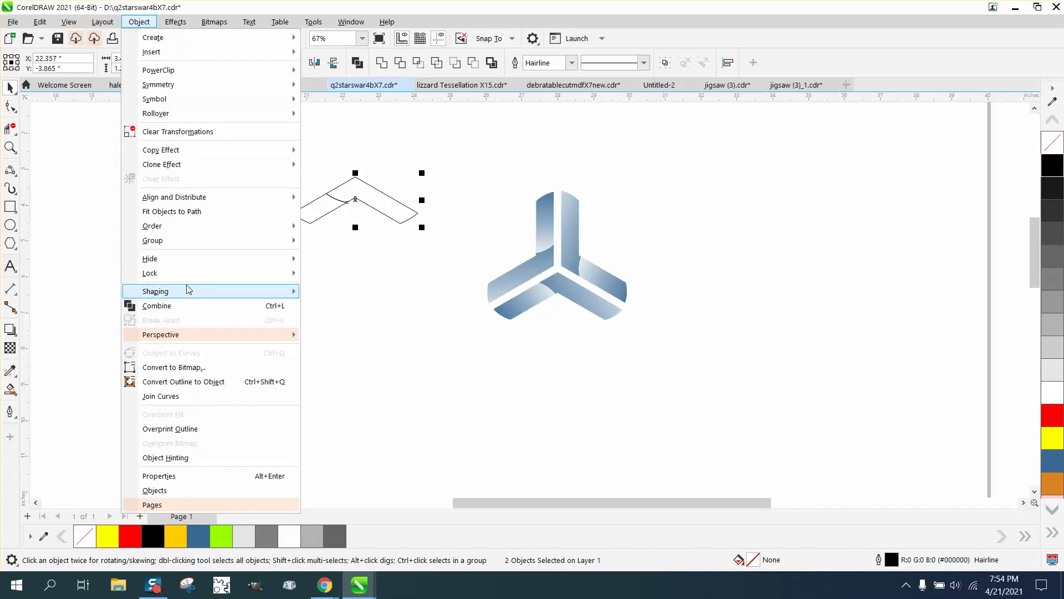
{"action": "mouse_move", "coordinate": [186, 248]}
{"action": "left_click", "coordinate": [328, 241]}
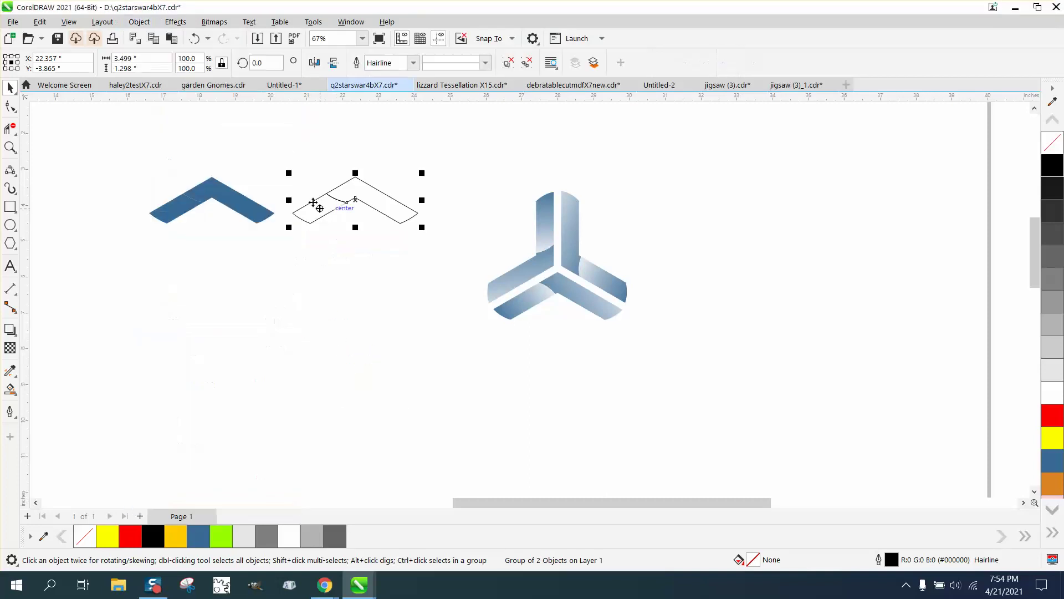
Step: Add a 0.1-inch outside contour to the outlined chevron
{"action": "left_click", "coordinate": [175, 22]}
{"action": "left_click", "coordinate": [192, 318]}
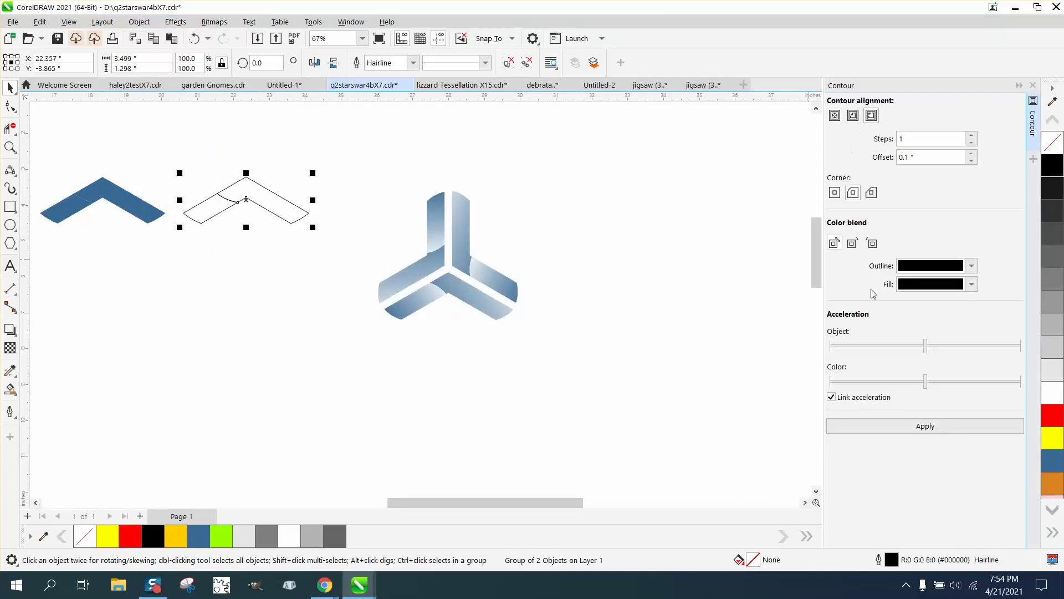
{"action": "left_click", "coordinate": [909, 430]}
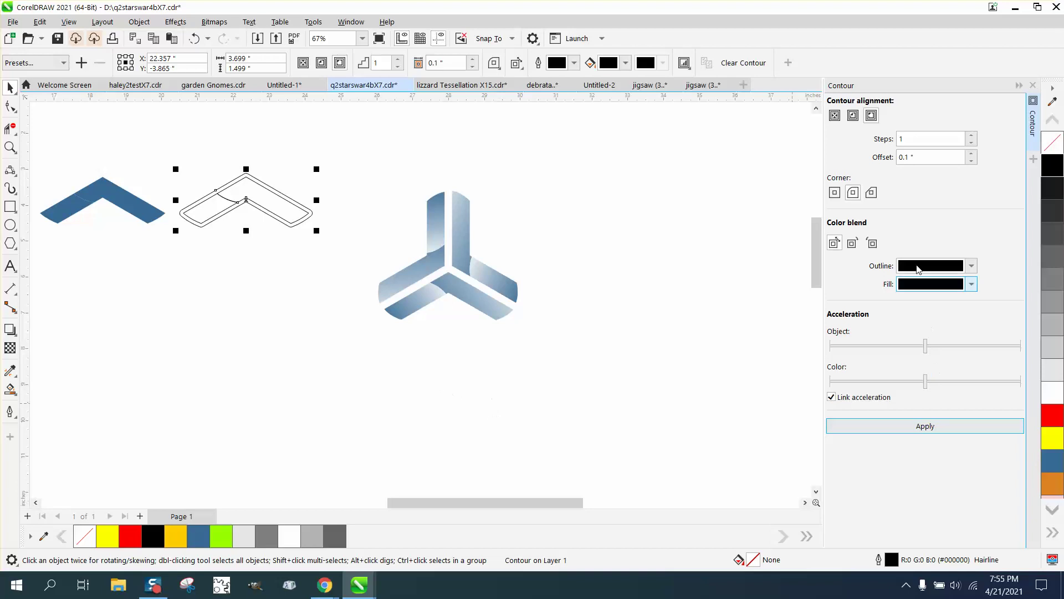
Step: Break the contour apart and nudge it down and left, below the blue chevron
{"action": "left_click", "coordinate": [139, 22]}
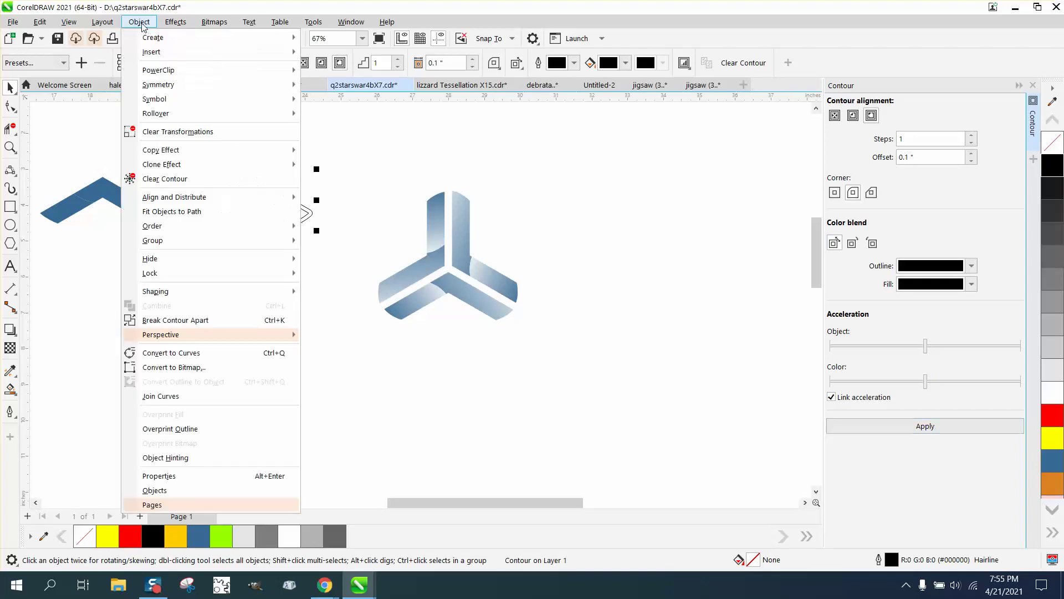
{"action": "left_click", "coordinate": [200, 326]}
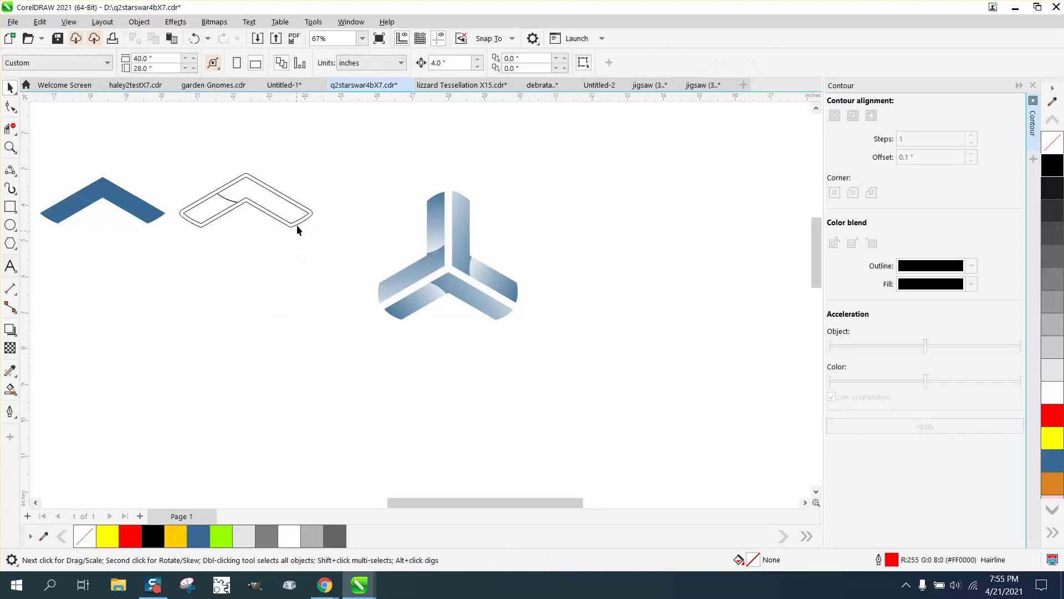
{"action": "left_click", "coordinate": [304, 206]}
{"action": "key", "text": "Down"}
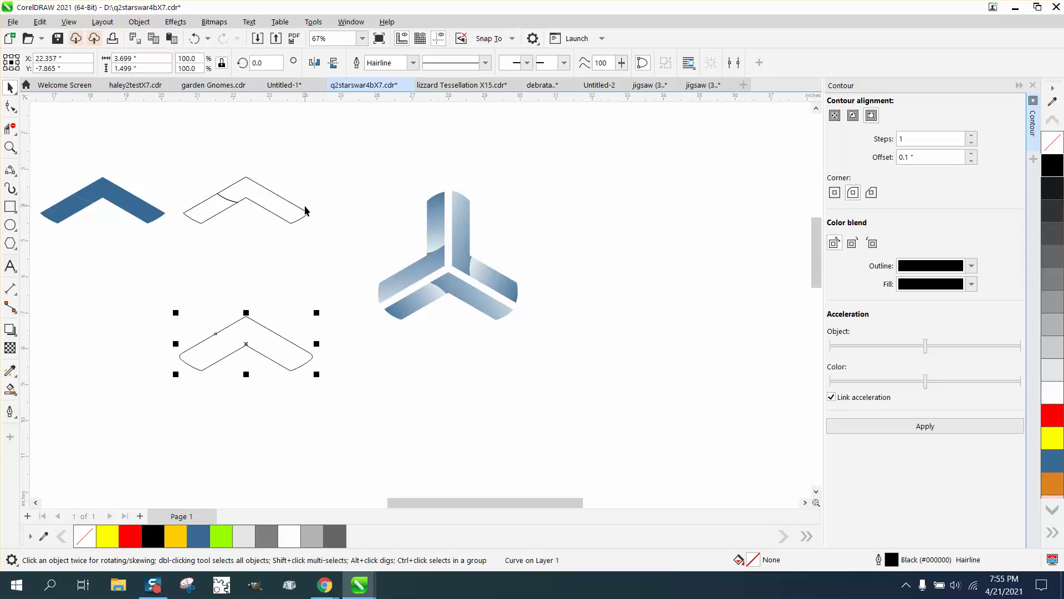
{"action": "key", "text": "Left"}
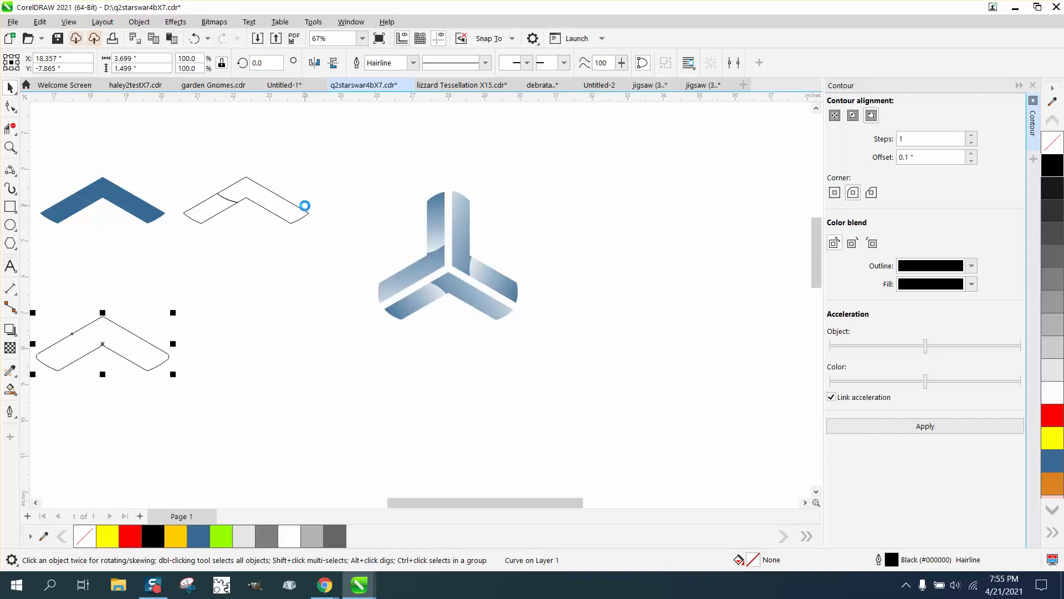
Step: Zoom in on the chevrons and add an interactive gradient fill across the blue chevron's left piece
{"action": "left_click", "coordinate": [132, 207]}
{"action": "scroll", "coordinate": [133, 244], "scroll_direction": "down", "scroll_amount": 1}
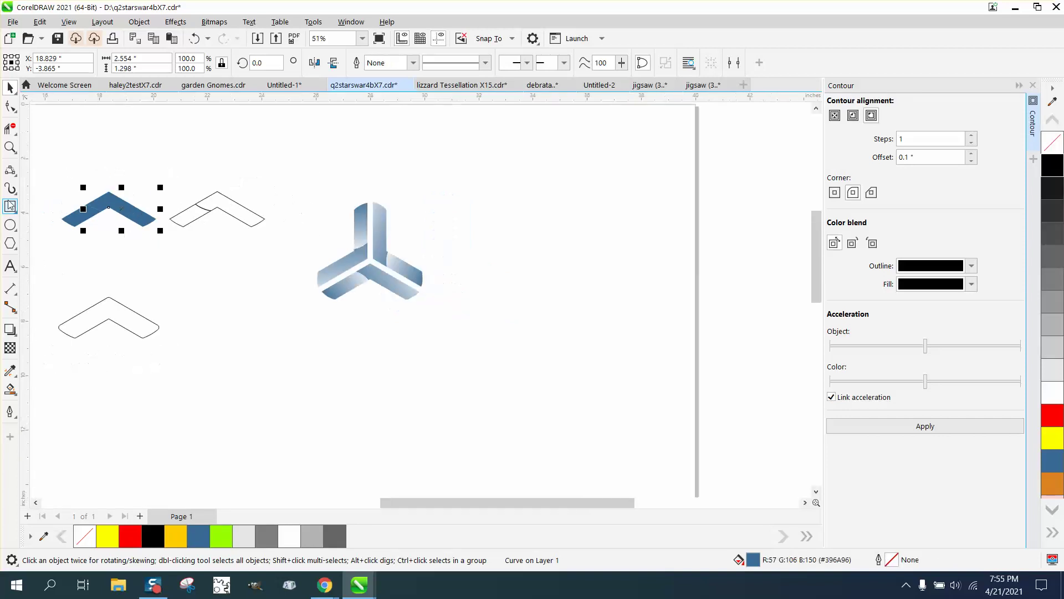
{"action": "left_click", "coordinate": [10, 147]}
{"action": "left_click_drag", "start_coordinate": [285, 376], "coordinate": [285, 376]}
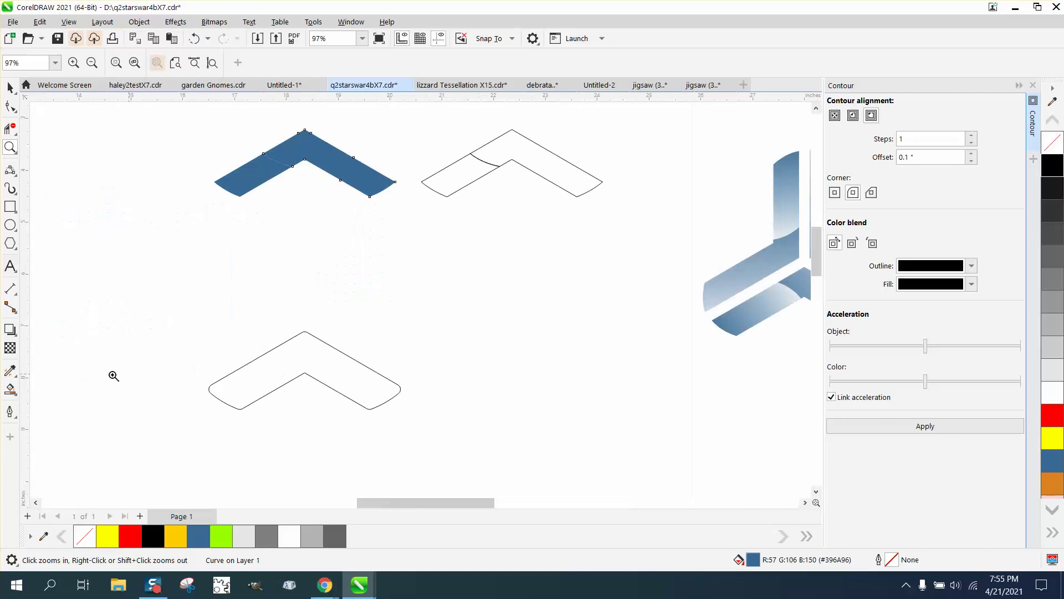
{"action": "left_click", "coordinate": [18, 393]}
{"action": "left_click", "coordinate": [43, 391]}
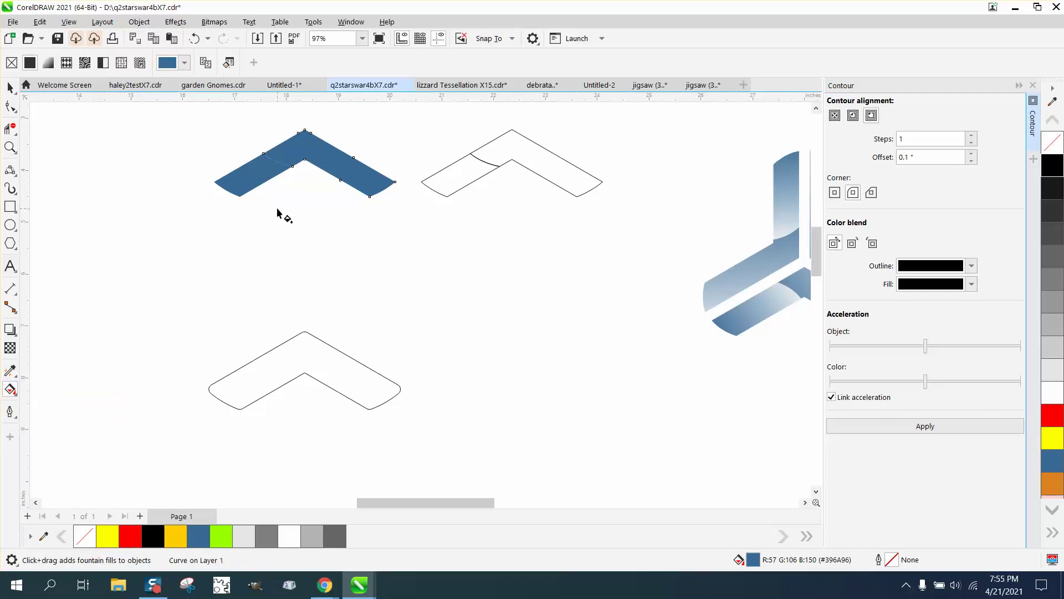
{"action": "left_click", "coordinate": [278, 171]}
{"action": "left_click_drag", "start_coordinate": [270, 166], "coordinate": [219, 197]}
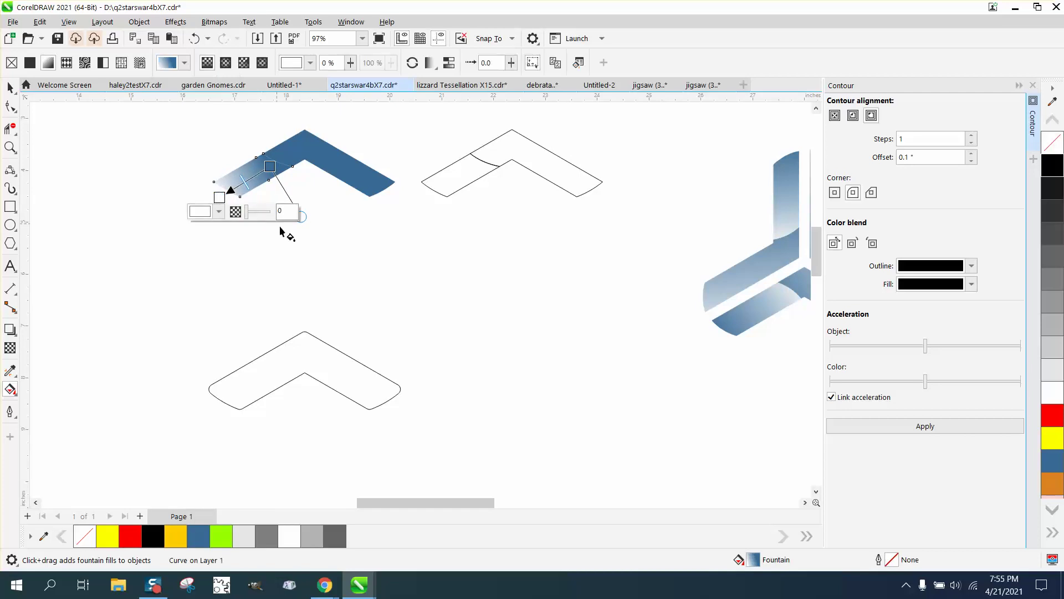
Step: Make the left piece's gradient blue fading to white and shift its light end across the piece
{"action": "left_click_drag", "start_coordinate": [1052, 394], "coordinate": [270, 165]}
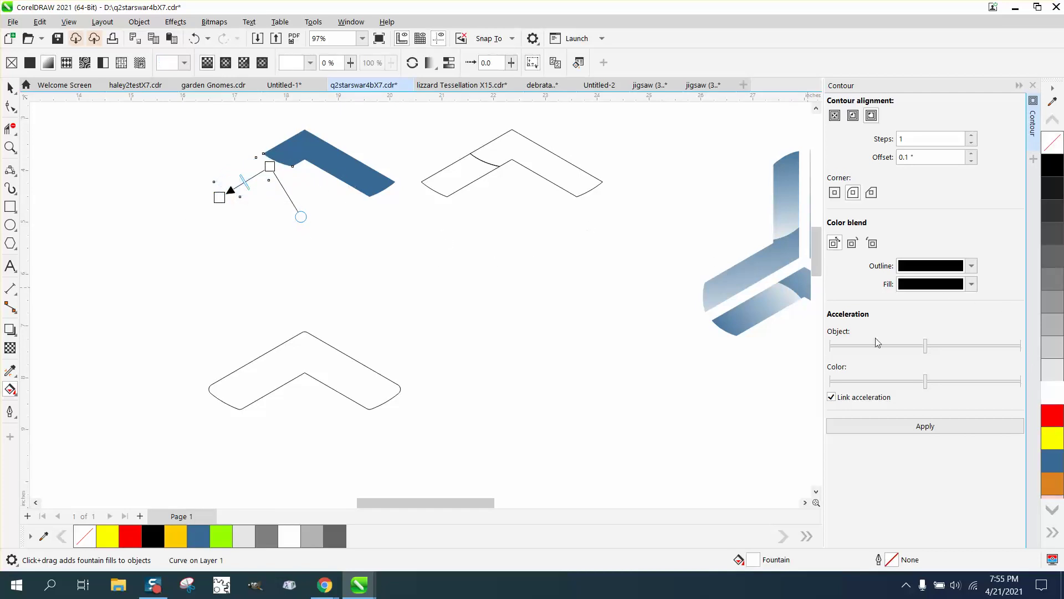
{"action": "left_click", "coordinate": [1052, 509]}
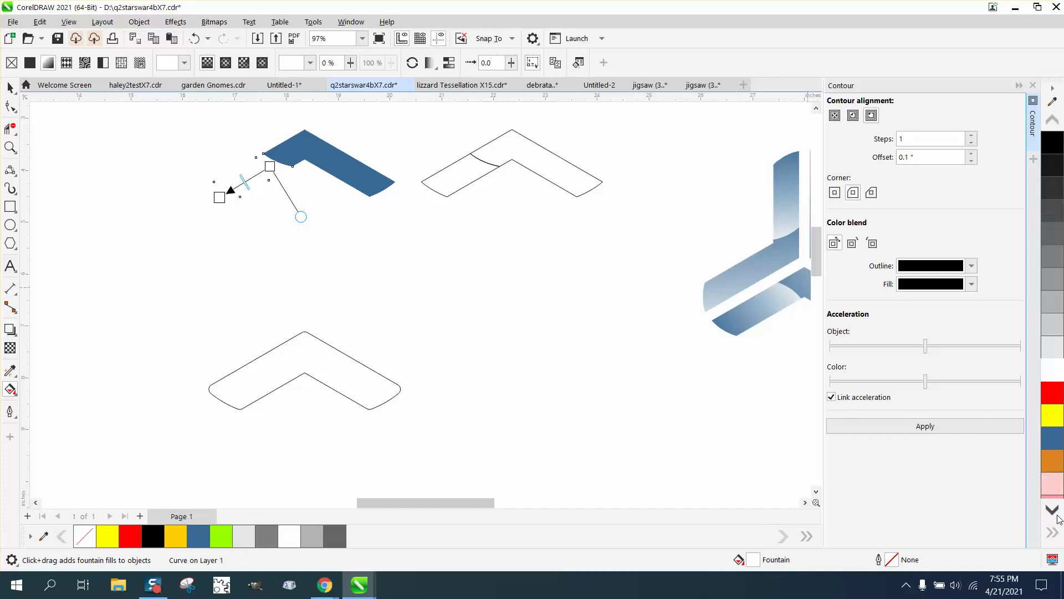
{"action": "left_click", "coordinate": [1052, 509]}
{"action": "left_click", "coordinate": [1052, 509]}
{"action": "left_click", "coordinate": [1052, 509]}
{"action": "left_click", "coordinate": [1056, 512]}
{"action": "left_click", "coordinate": [1056, 512]}
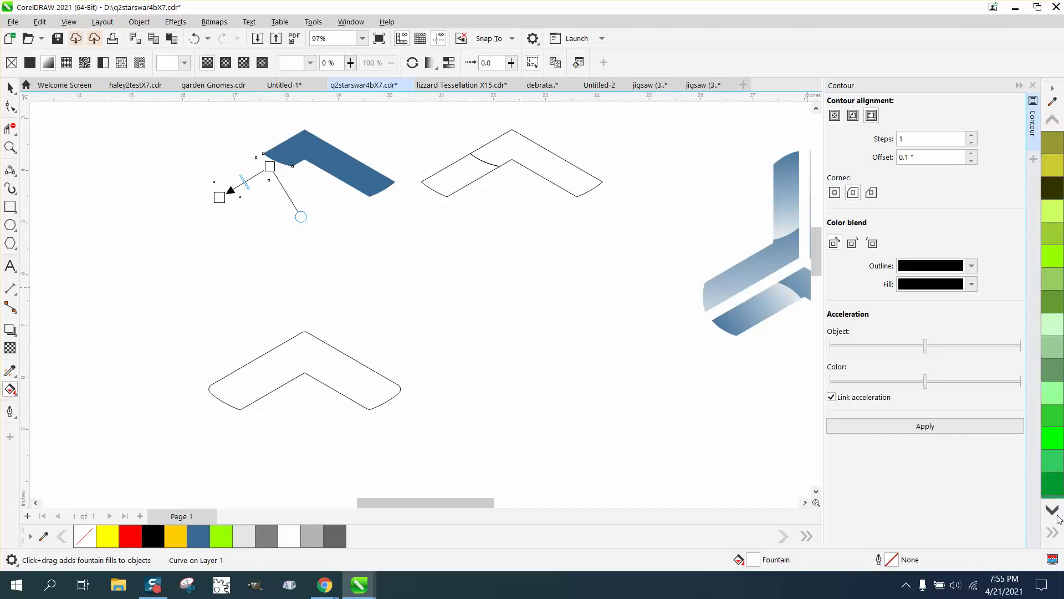
{"action": "left_click", "coordinate": [1055, 512]}
{"action": "left_click", "coordinate": [1055, 513]}
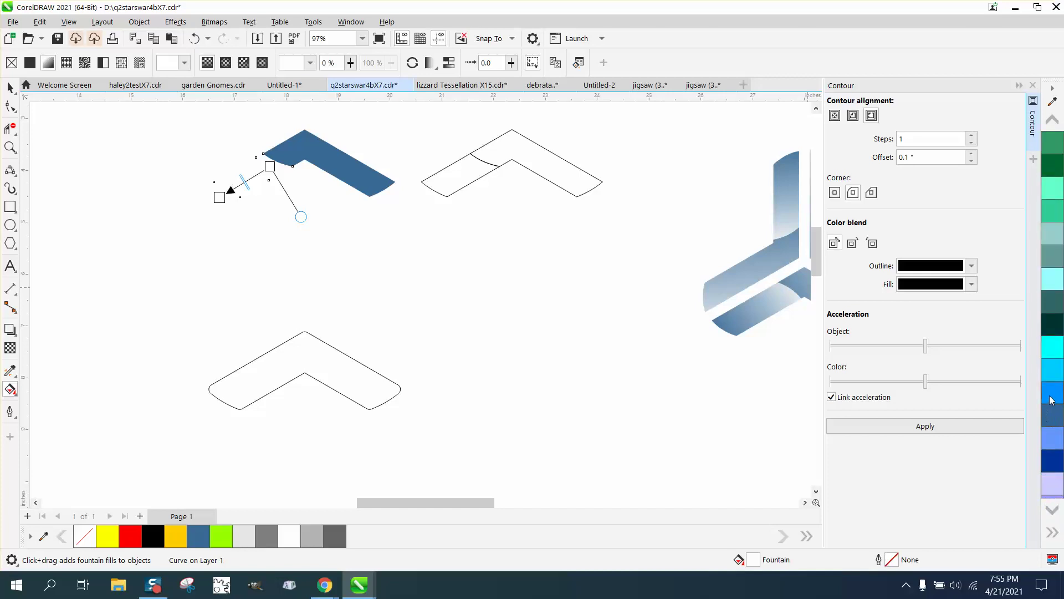
{"action": "left_click_drag", "start_coordinate": [1052, 399], "coordinate": [222, 198]}
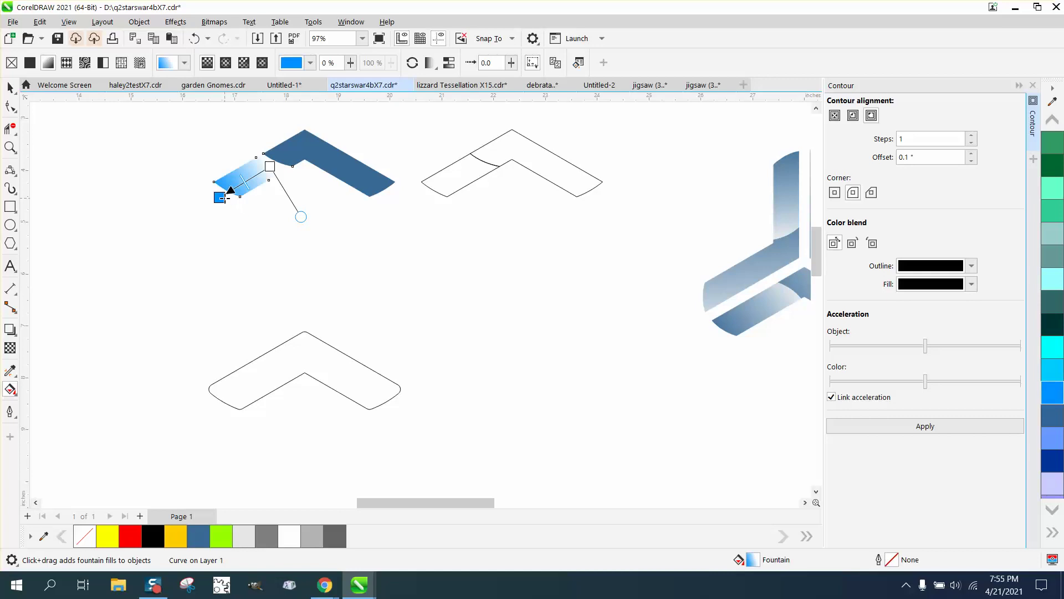
{"action": "left_click_drag", "start_coordinate": [270, 166], "coordinate": [282, 161]}
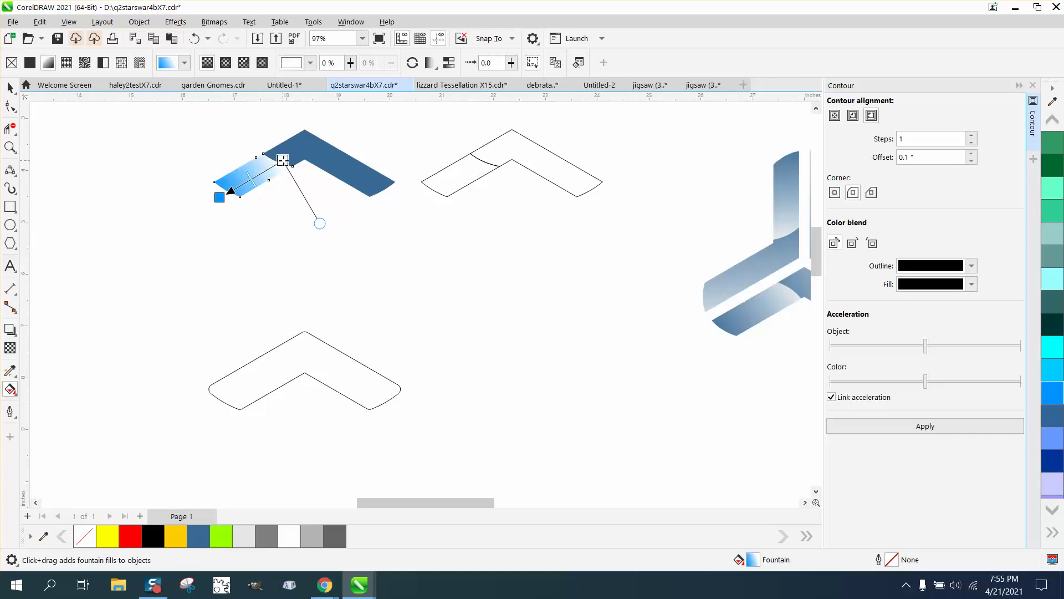
{"action": "left_click", "coordinate": [10, 87]}
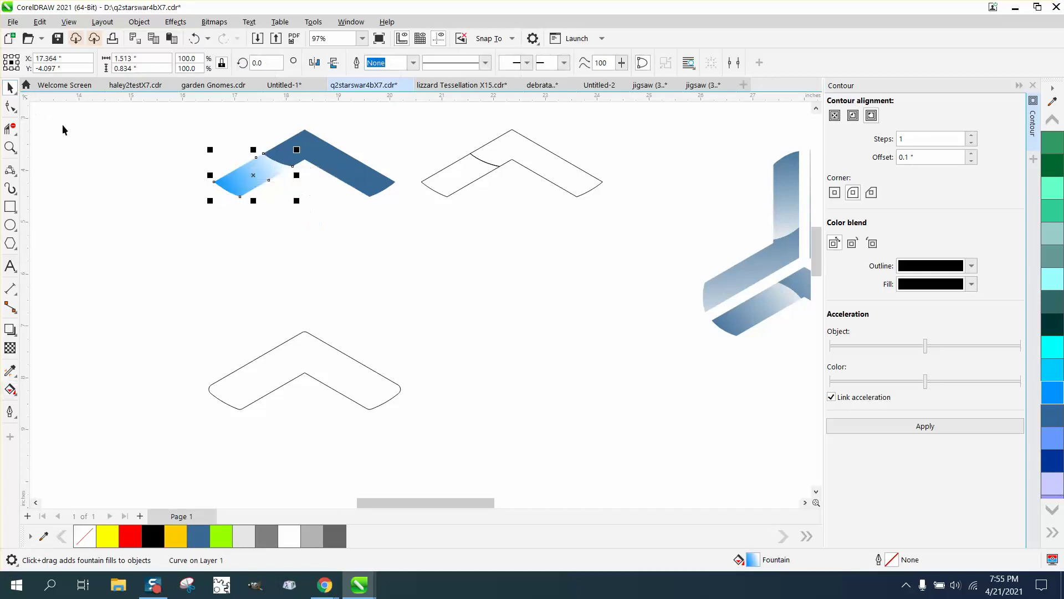
Step: Copy the blue-to-white gradient from the left piece onto the dark blue piece with the Attributes Eyedropper
{"action": "left_click", "coordinate": [17, 379]}
{"action": "left_click", "coordinate": [54, 385]}
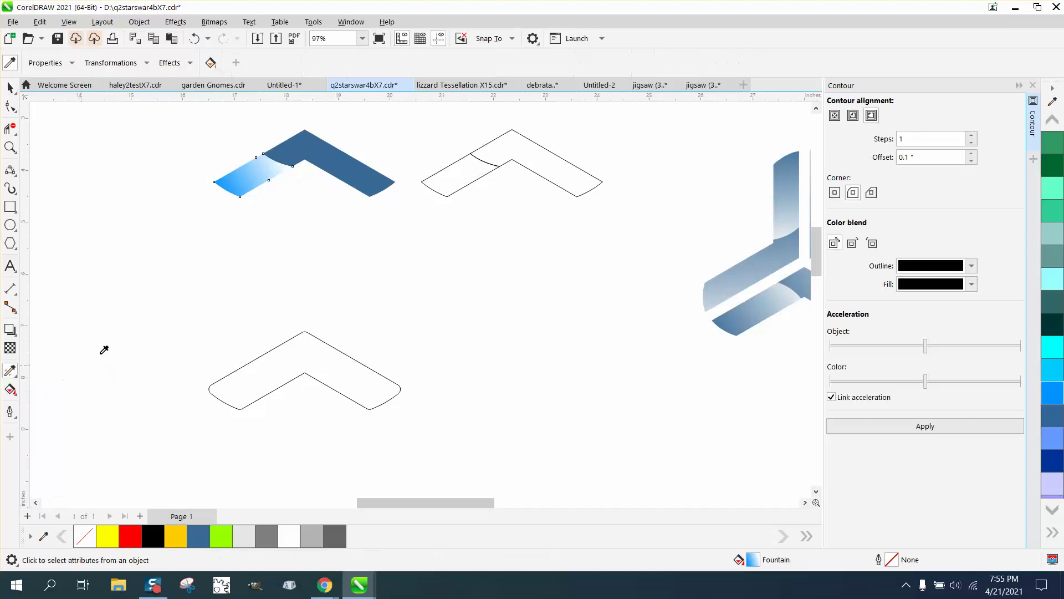
{"action": "left_click", "coordinate": [267, 164]}
{"action": "left_click", "coordinate": [294, 151]}
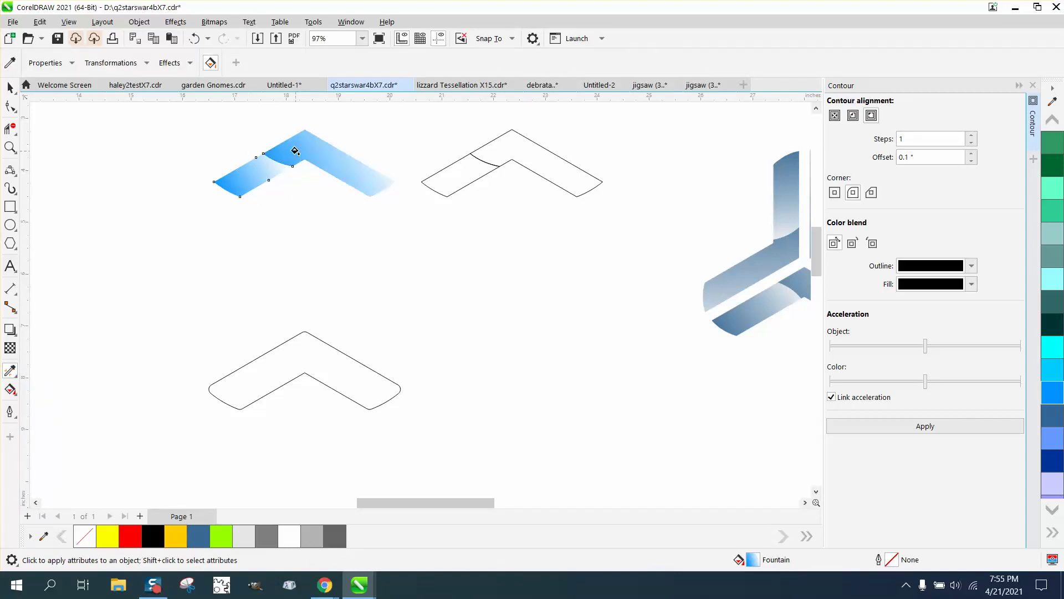
{"action": "key", "text": "space"}
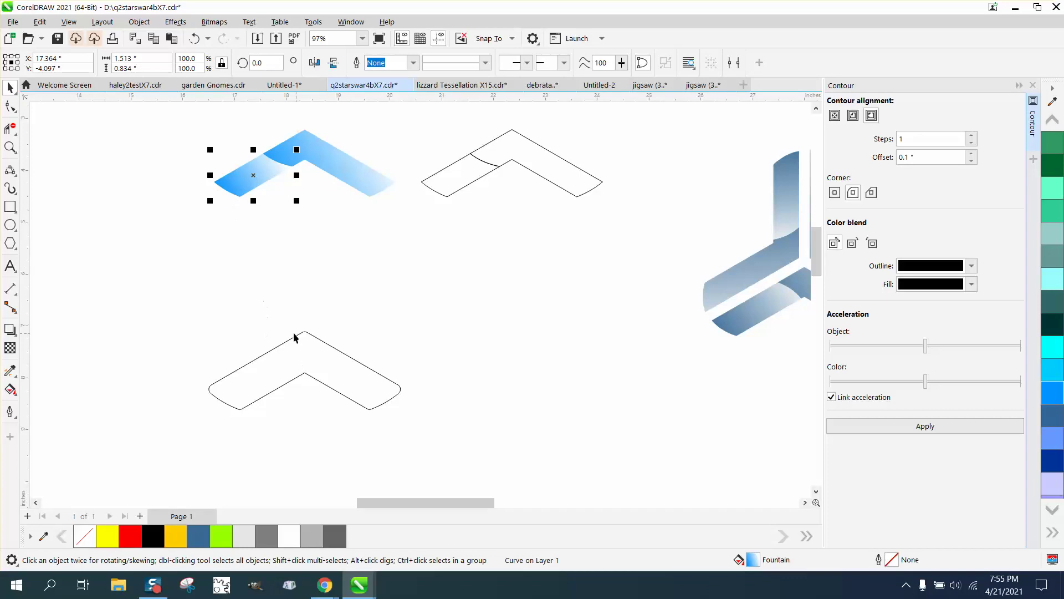
Step: Align the lower outline chevron onto the blue pieces and delete the spare outline chevron
{"action": "left_click_drag", "start_coordinate": [171, 315], "coordinate": [490, 479]}
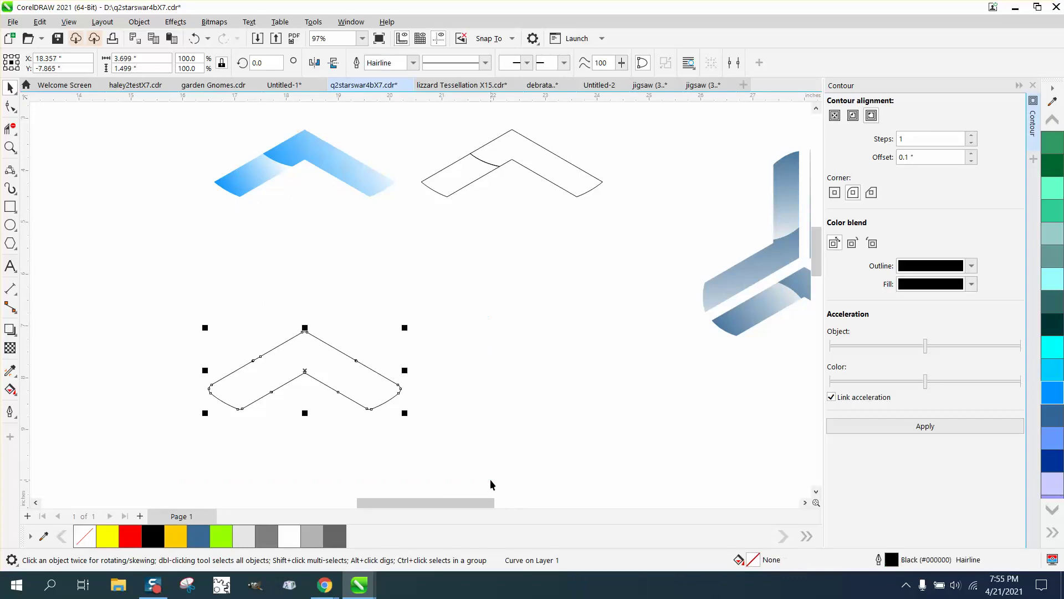
{"action": "key", "text": "ctrl+z"}
{"action": "left_click_drag", "start_coordinate": [412, 111], "coordinate": [639, 248]}
{"action": "key", "text": "Delete"}
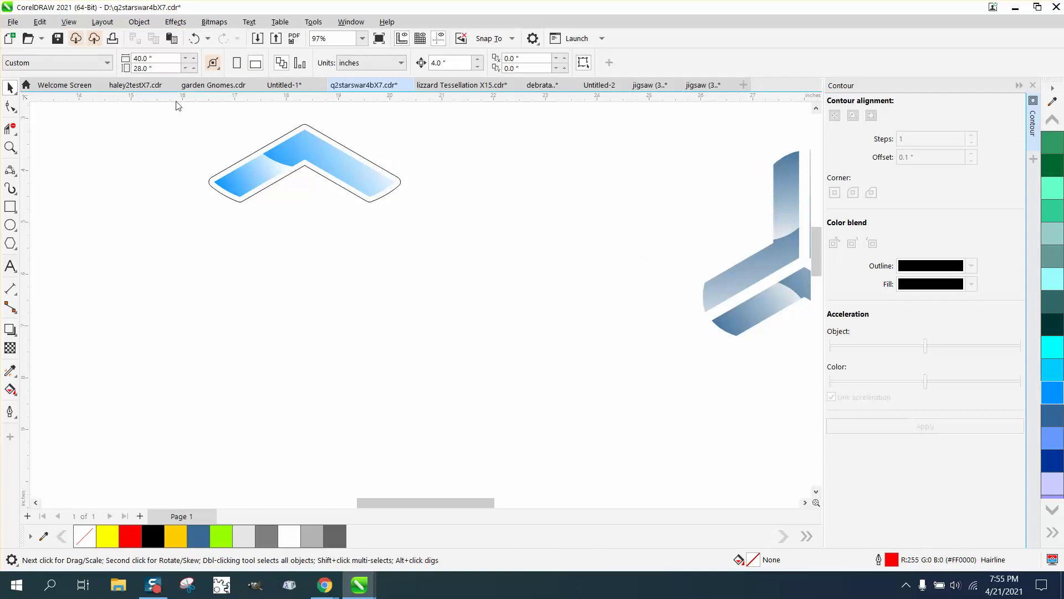
Step: Group the blue pieces with their outline, move the group lower, and put its rotation centre on the top point
{"action": "left_click_drag", "start_coordinate": [513, 290], "coordinate": [514, 289]}
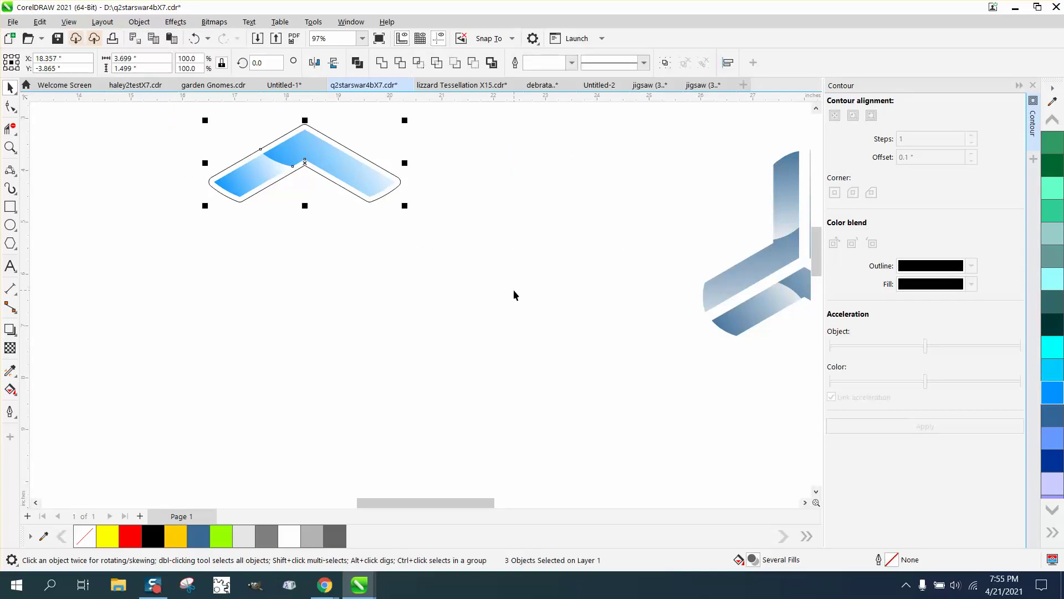
{"action": "key", "text": "ctrl+g"}
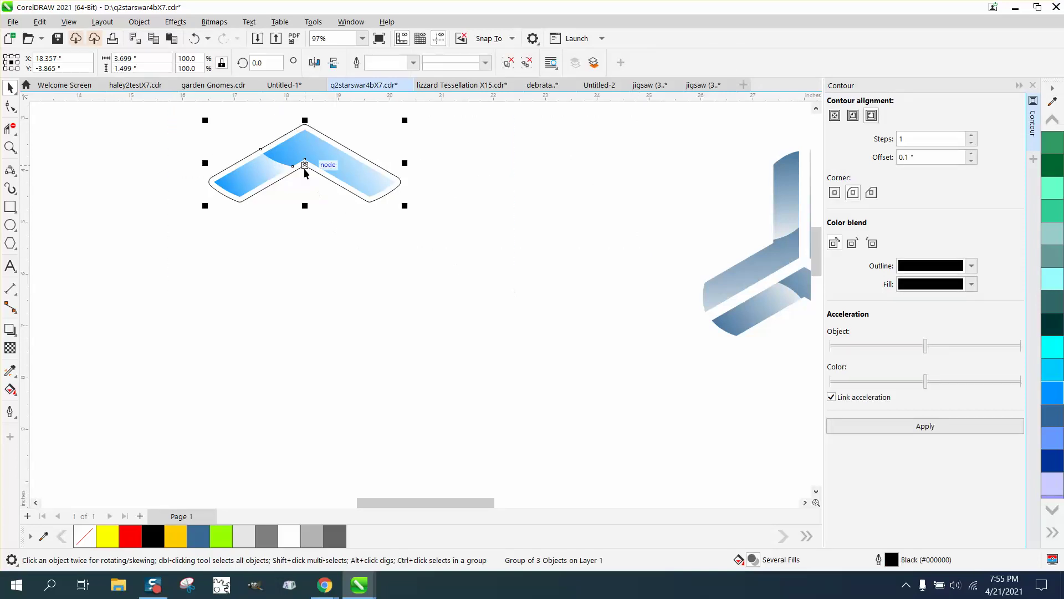
{"action": "left_click_drag", "start_coordinate": [306, 163], "coordinate": [309, 298]}
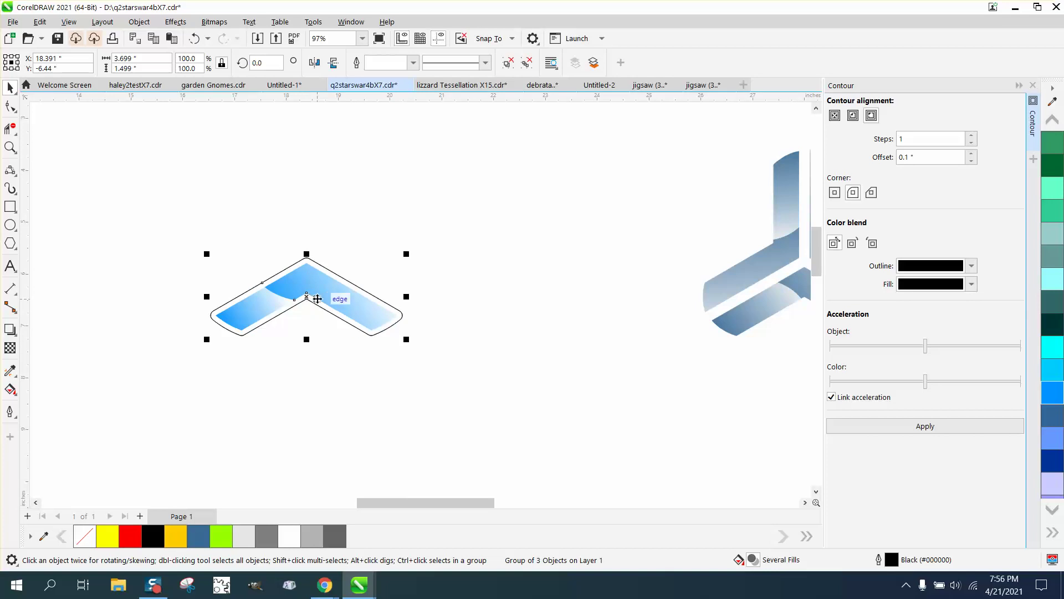
{"action": "left_click", "coordinate": [308, 297]}
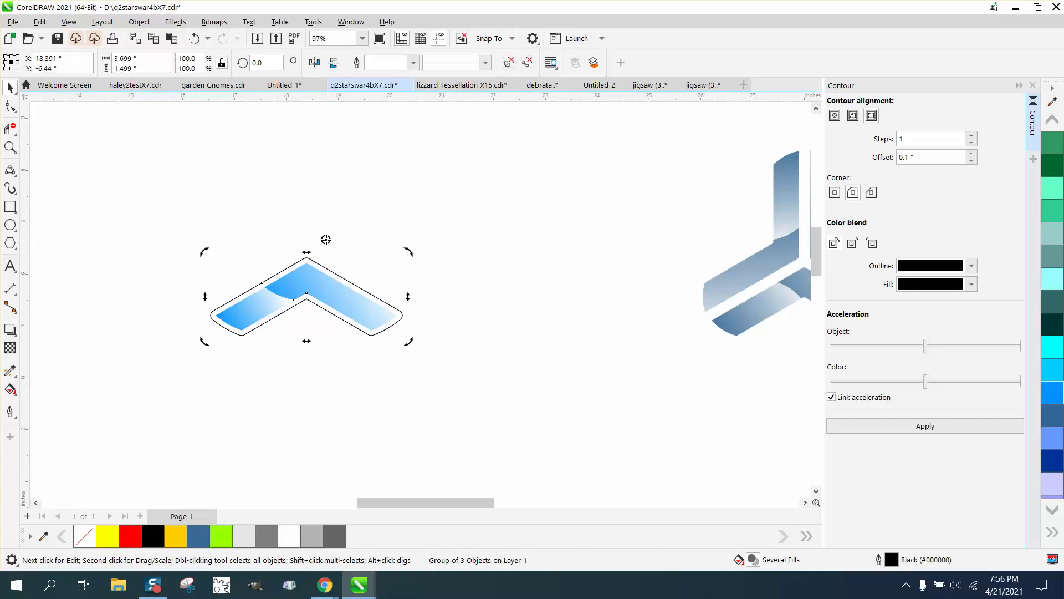
{"action": "left_click_drag", "start_coordinate": [326, 239], "coordinate": [304, 258]}
Step: Zoom in and snap the group's rotation centre onto the chevron's top edge
{"action": "left_click", "coordinate": [9, 147]}
{"action": "left_click_drag", "start_coordinate": [260, 235], "coordinate": [393, 331]}
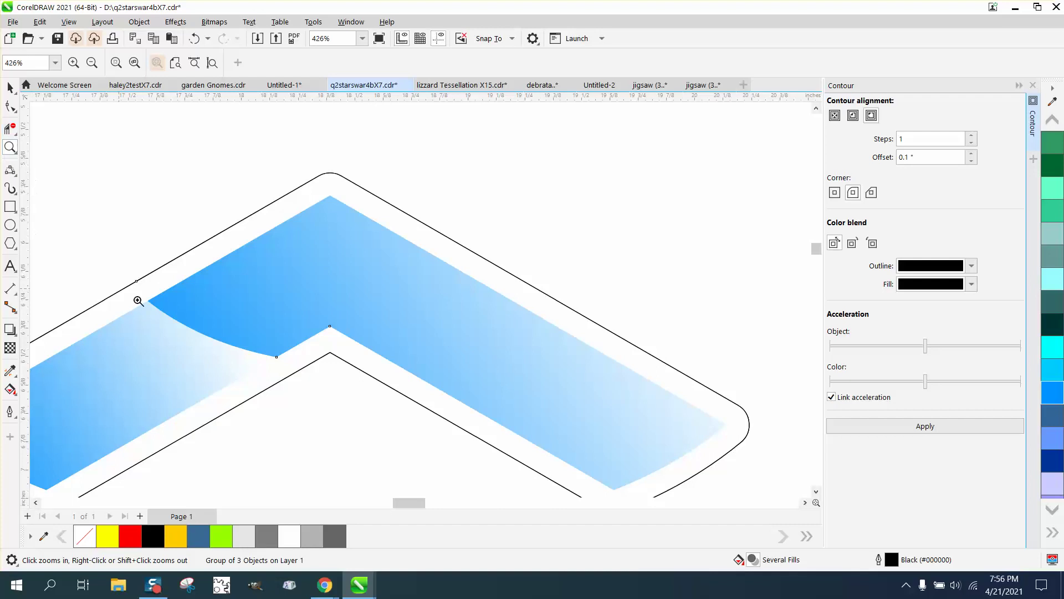
{"action": "left_click", "coordinate": [10, 87]}
{"action": "left_click", "coordinate": [332, 308]}
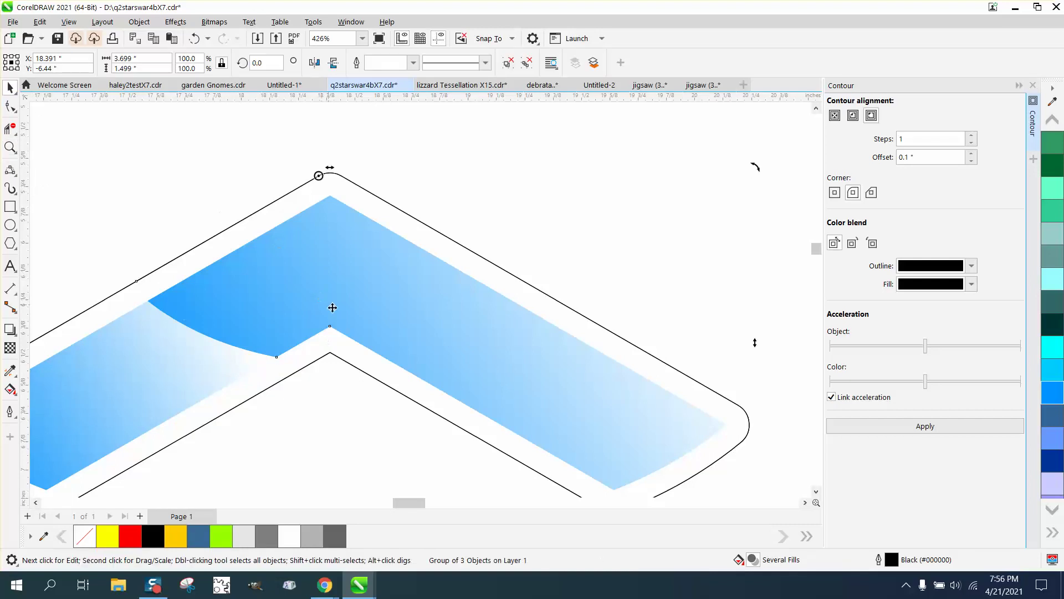
{"action": "left_click_drag", "start_coordinate": [319, 176], "coordinate": [330, 171]}
Step: Delete the chevron group, then undo the deletion
{"action": "scroll", "coordinate": [484, 211], "scroll_direction": "down", "scroll_amount": 2}
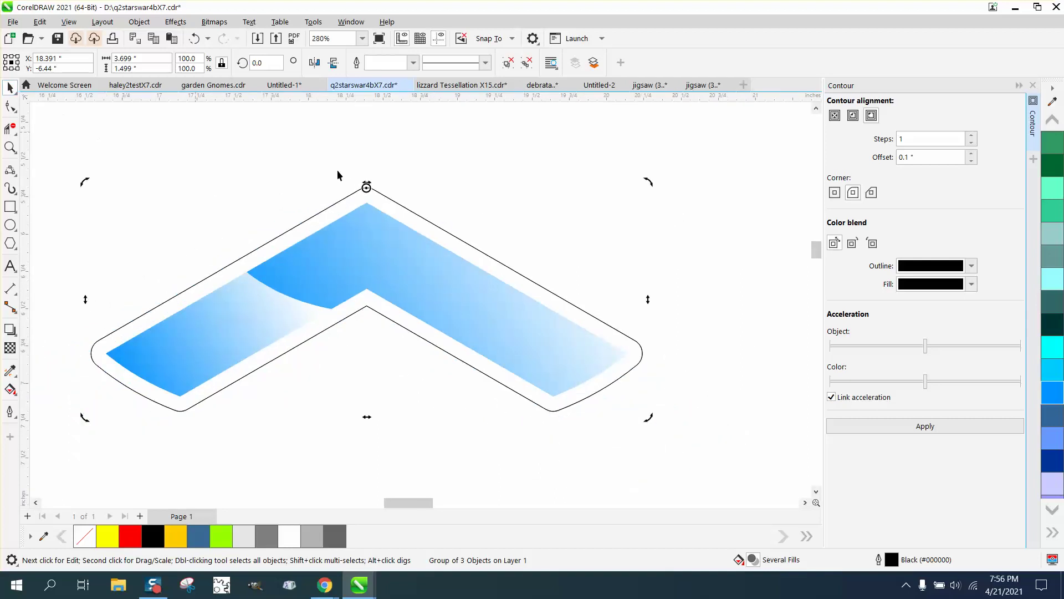
{"action": "left_click", "coordinate": [459, 182]}
{"action": "left_click", "coordinate": [421, 217]}
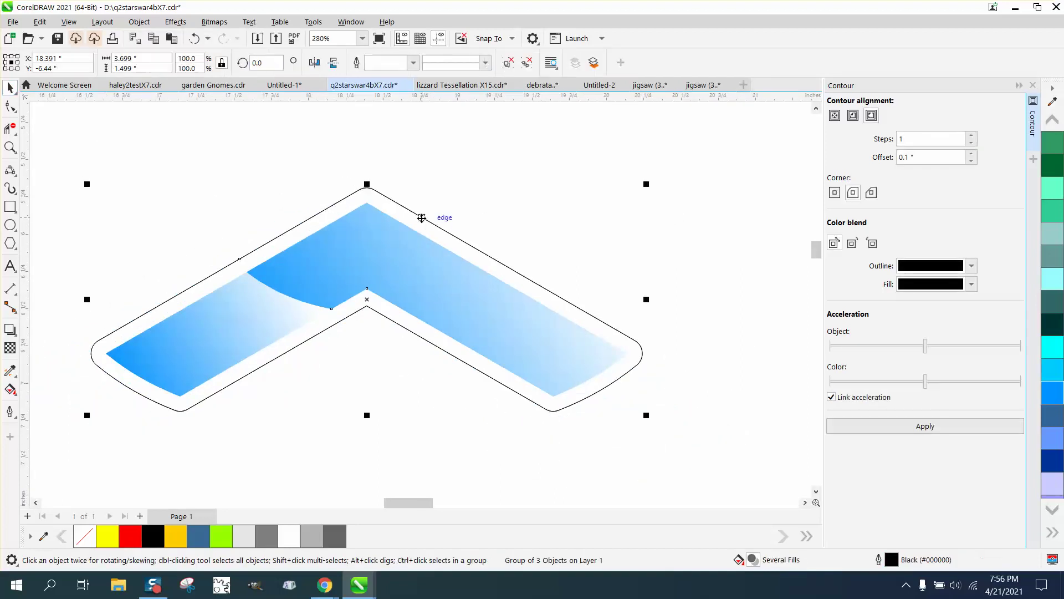
{"action": "left_click", "coordinate": [421, 221]}
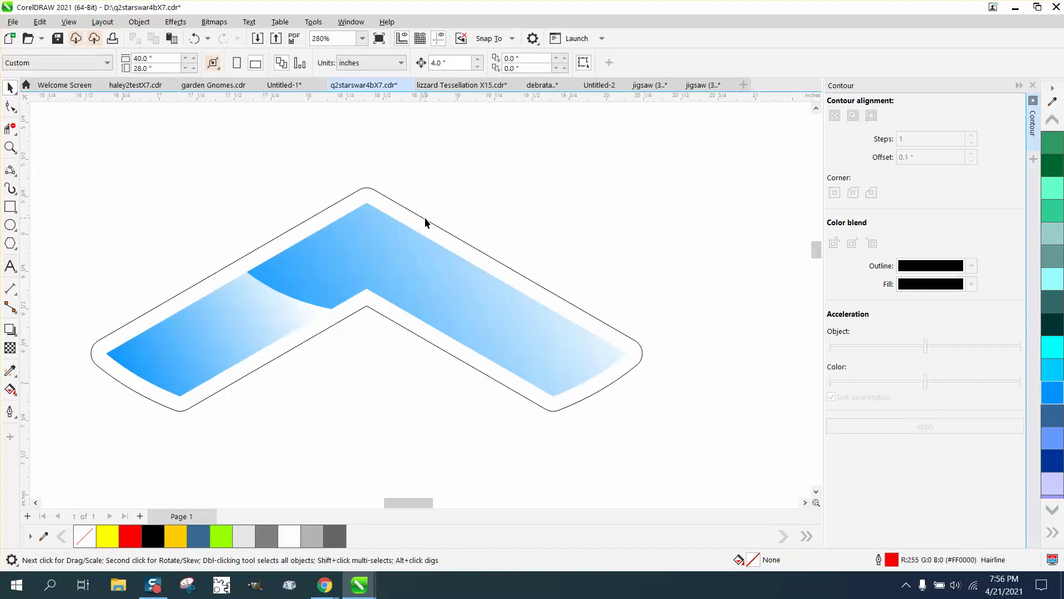
{"action": "left_click", "coordinate": [425, 221]}
{"action": "key", "text": "Delete"}
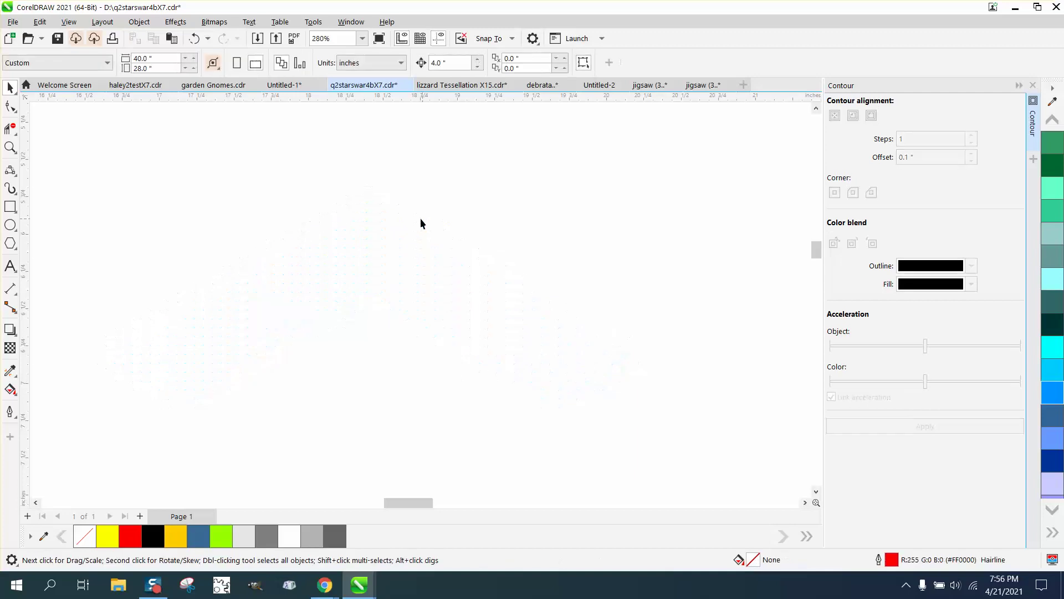
{"action": "left_click", "coordinate": [194, 38]}
Step: Ungroup the chevron, then undo repeatedly until the outline chevron group returns and the blue chevron moves back up
{"action": "left_click", "coordinate": [139, 21]}
{"action": "mouse_move", "coordinate": [197, 246]}
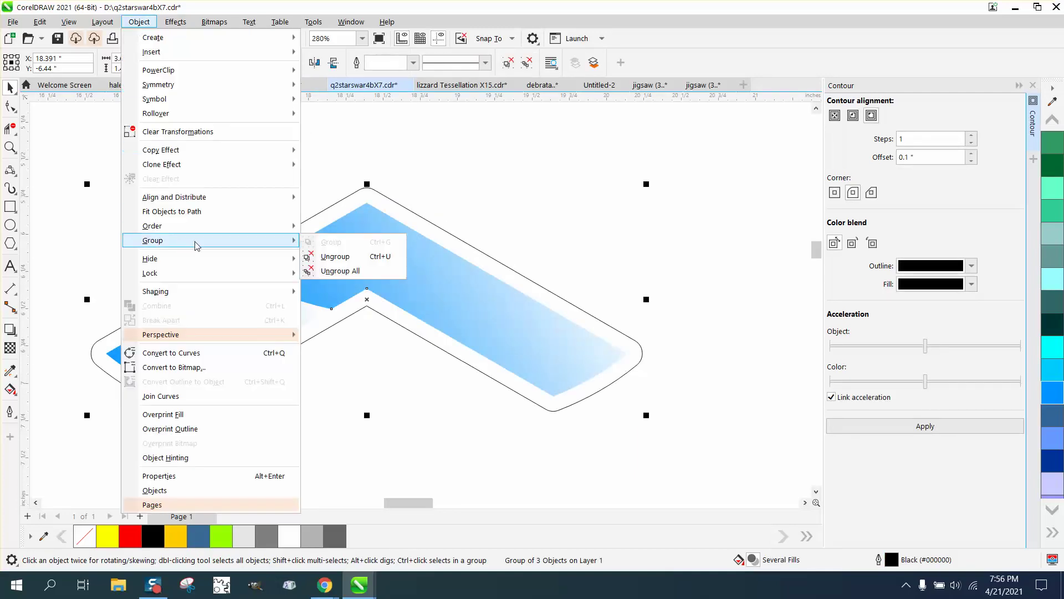
{"action": "left_click", "coordinate": [335, 256]}
{"action": "left_click", "coordinate": [406, 186]}
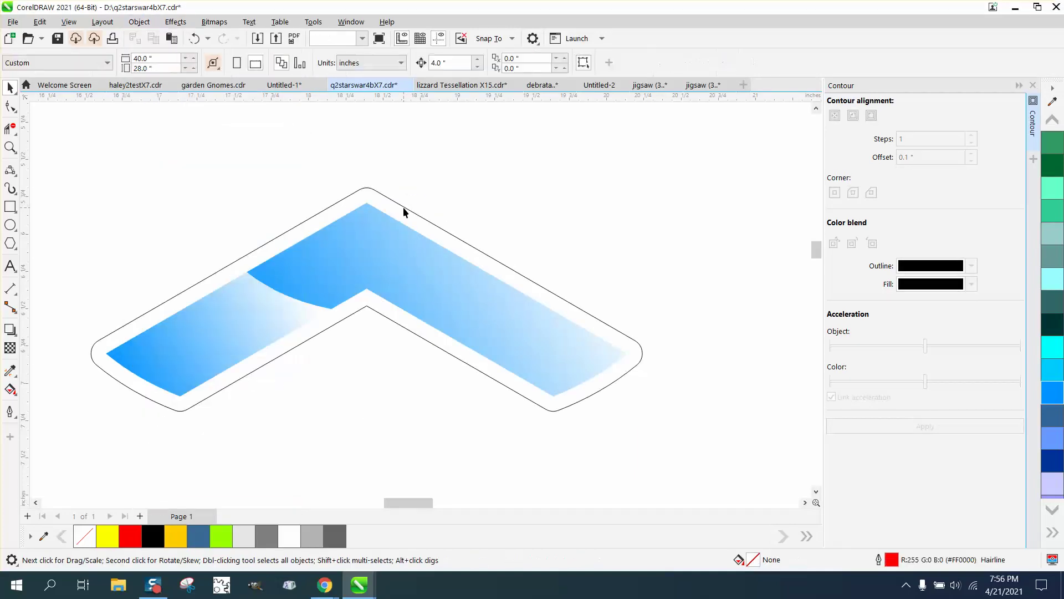
{"action": "scroll", "coordinate": [404, 210], "scroll_direction": "down", "scroll_amount": 8}
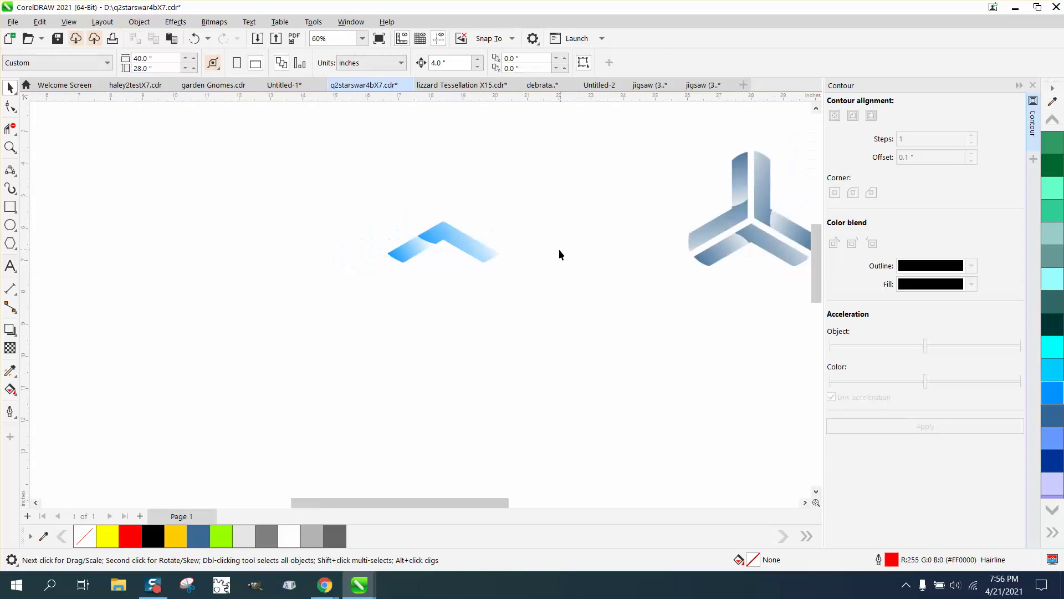
{"action": "left_click", "coordinate": [194, 38]}
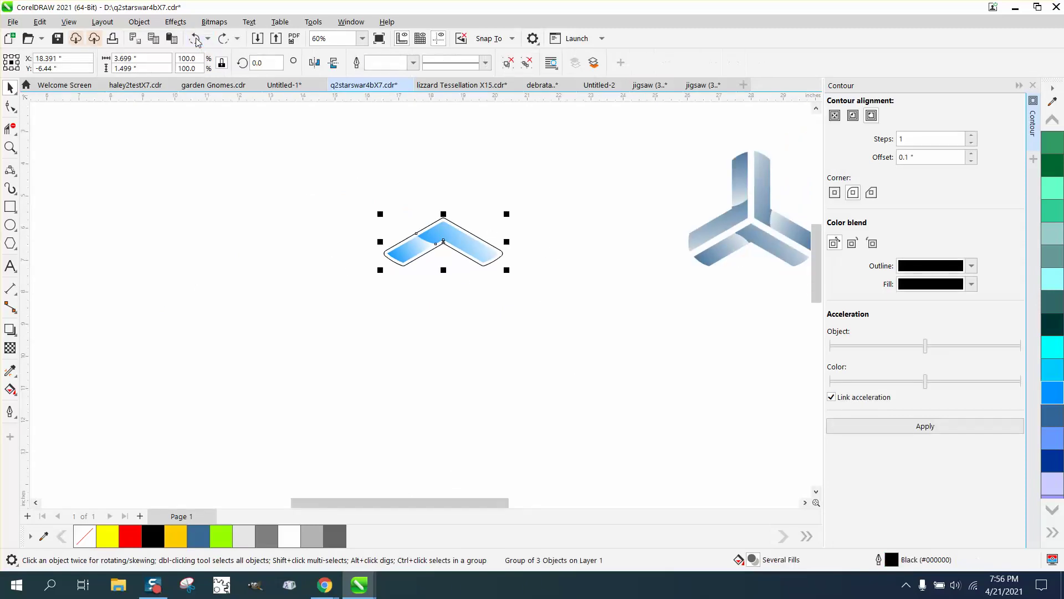
{"action": "left_click", "coordinate": [194, 39]}
{"action": "left_click", "coordinate": [194, 38]}
Step: Add a one-step, 0.1-inch outer contour around the outline-only chevron group
{"action": "left_click", "coordinate": [195, 40]}
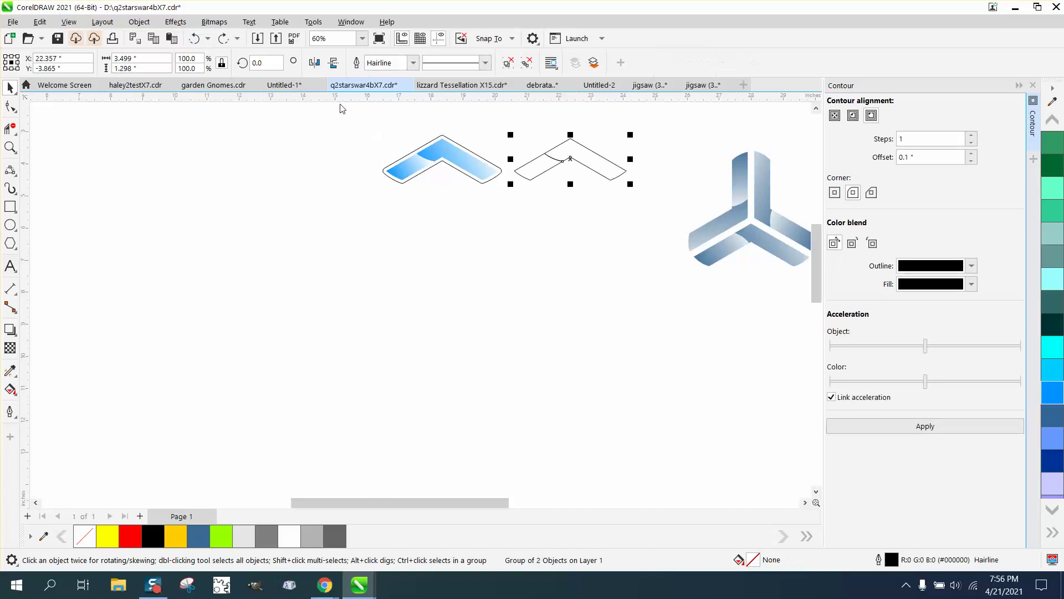
{"action": "left_click_drag", "start_coordinate": [509, 124], "coordinate": [652, 217]}
{"action": "left_click", "coordinate": [933, 430]}
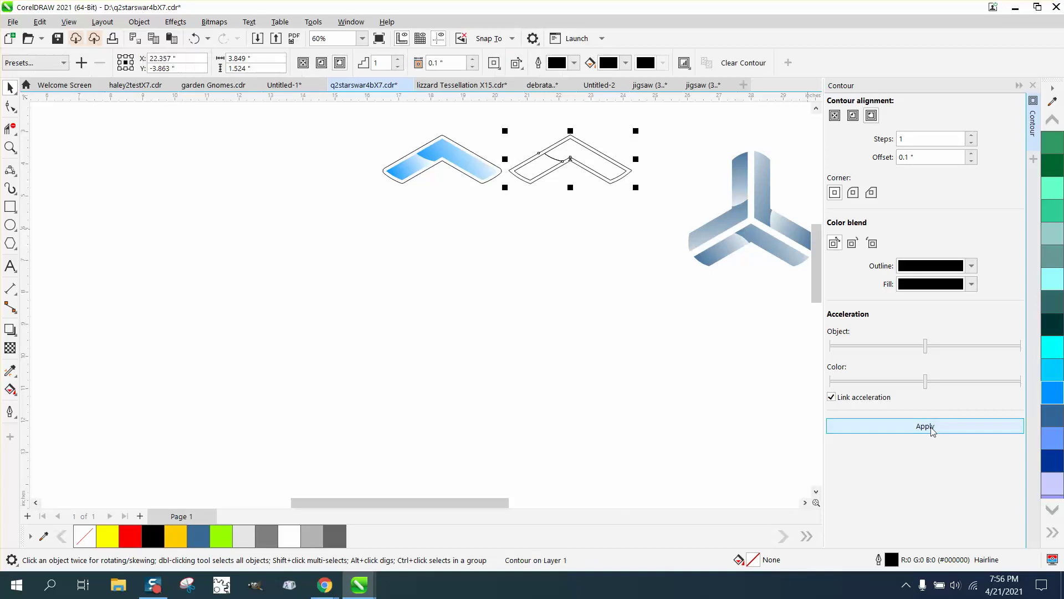
{"action": "left_click", "coordinate": [443, 165]}
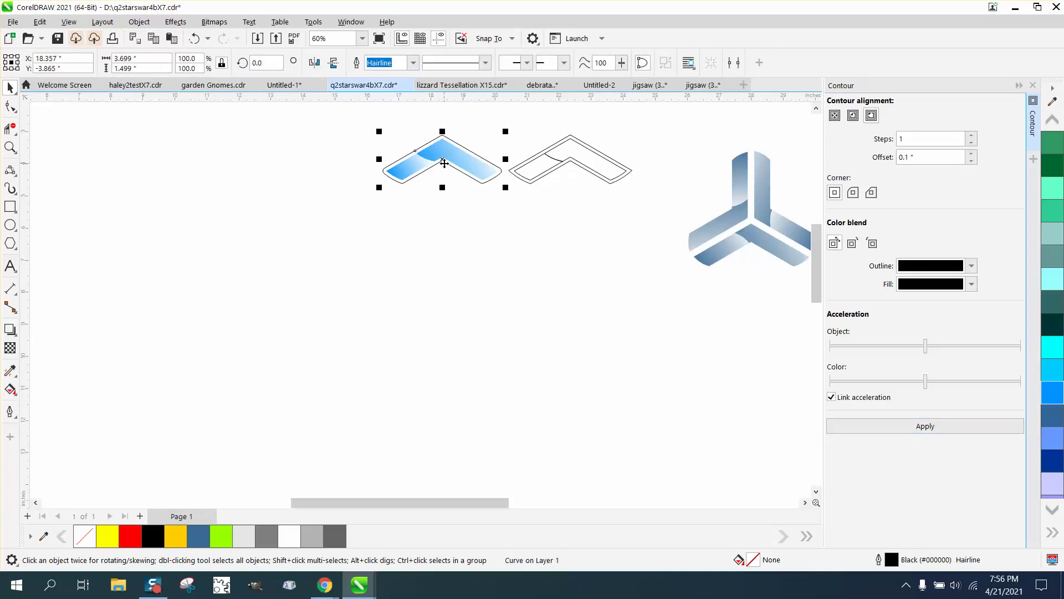
{"action": "left_click", "coordinate": [526, 160]}
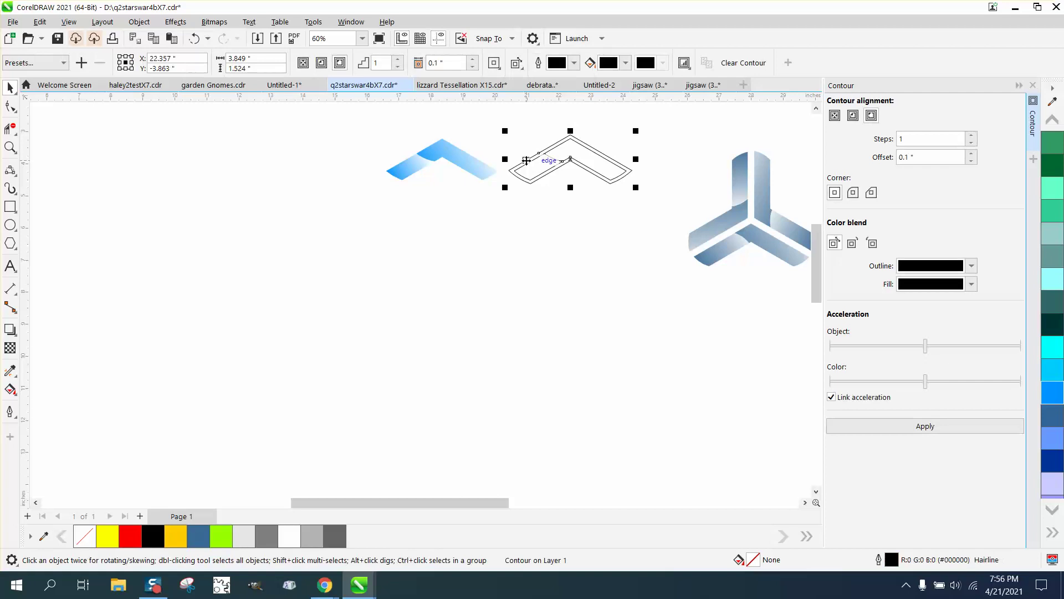
Step: Break the contour apart and drag its outer outline onto the blue chevron
{"action": "left_click", "coordinate": [139, 21]}
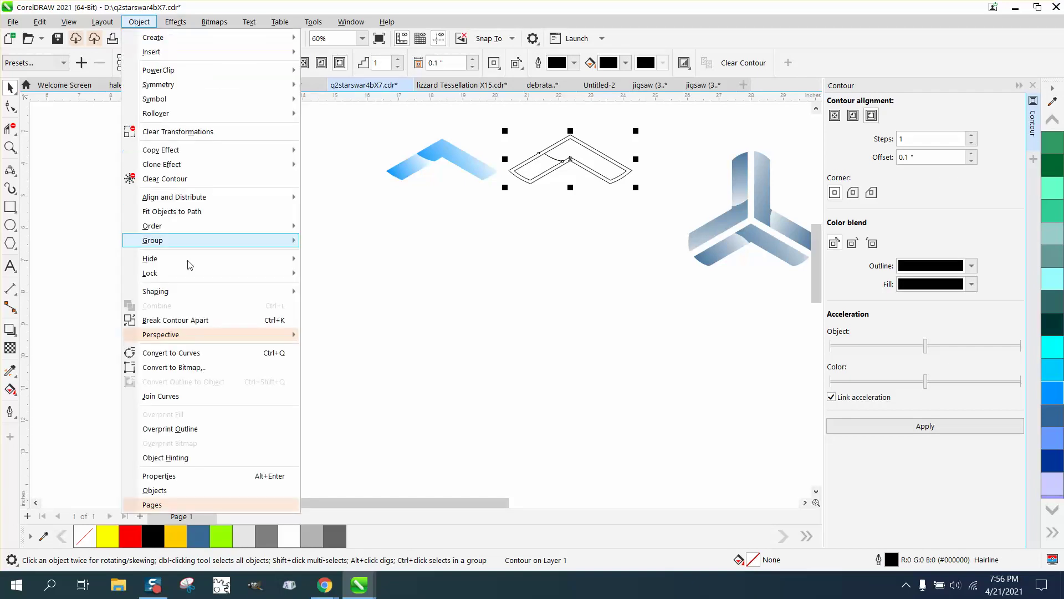
{"action": "left_click", "coordinate": [217, 320]}
{"action": "left_click", "coordinate": [344, 295]}
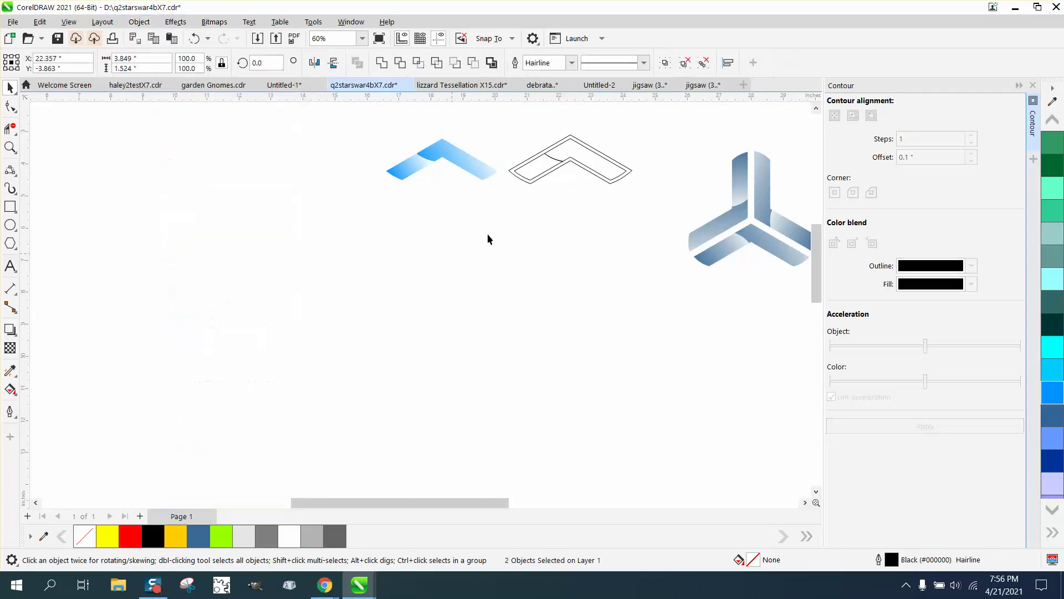
{"action": "left_click", "coordinate": [576, 140]}
{"action": "left_click_drag", "start_coordinate": [577, 138], "coordinate": [641, 216]}
Step: Undo the misplaced outline move and delete the leftover outline shape on the right
{"action": "left_click", "coordinate": [194, 38]}
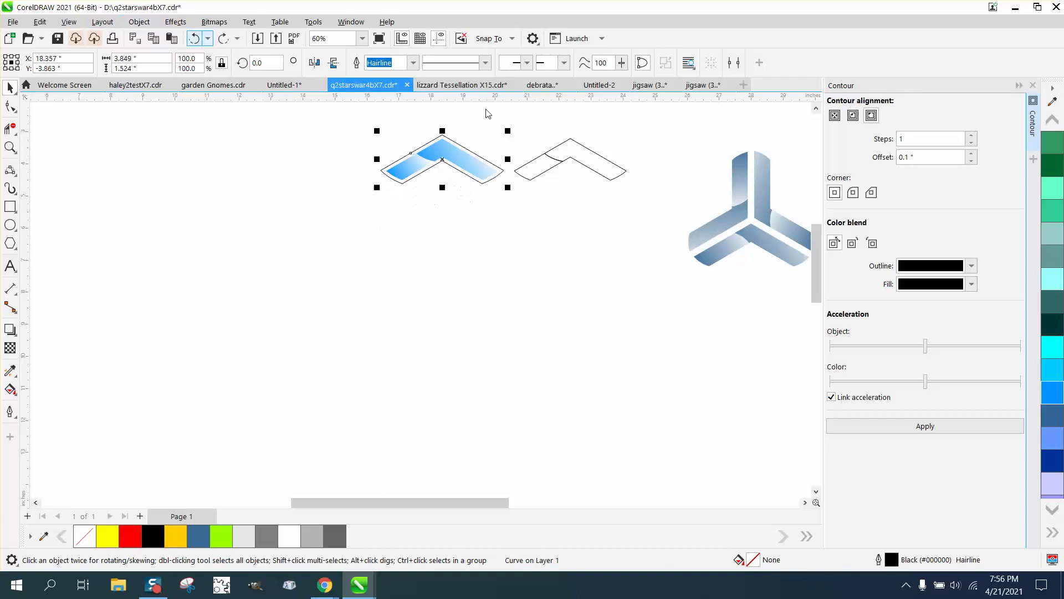
{"action": "left_click_drag", "start_coordinate": [498, 108], "coordinate": [657, 209]}
{"action": "key", "text": "Delete"}
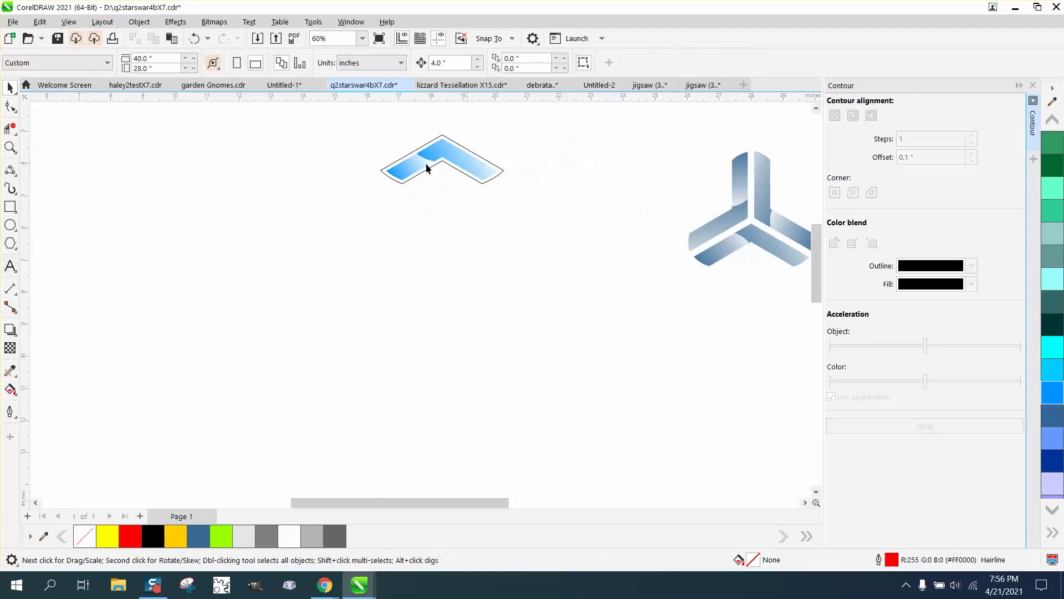
{"action": "left_click", "coordinate": [20, 154]}
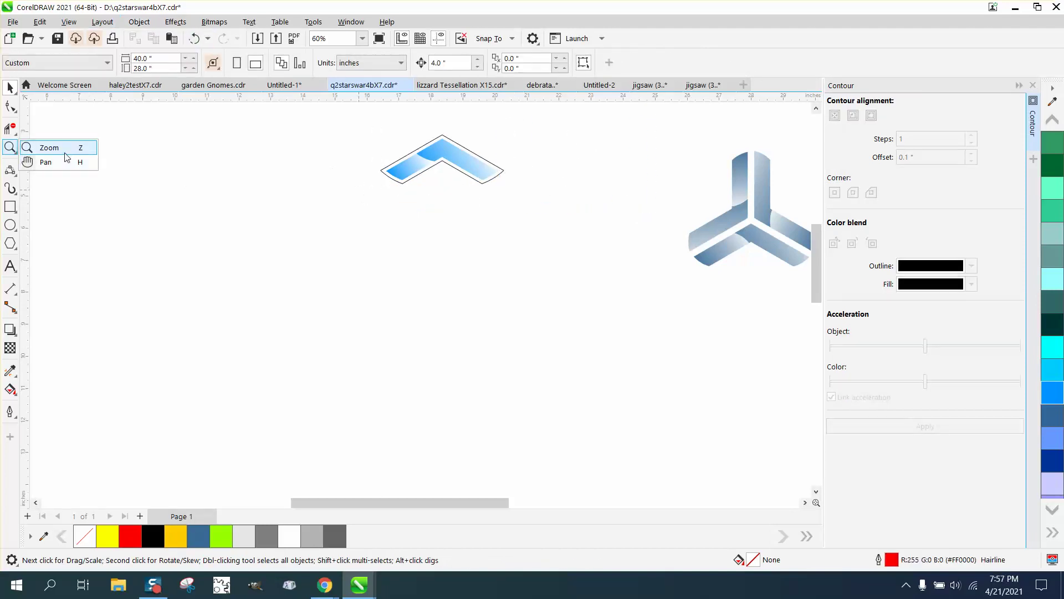
Step: Group the blue chevron with its two outline pieces into one three-object group
{"action": "left_click", "coordinate": [89, 149]}
{"action": "scroll", "coordinate": [374, 171], "scroll_direction": "down", "scroll_amount": 1}
{"action": "left_click_drag", "start_coordinate": [380, 161], "coordinate": [510, 204]}
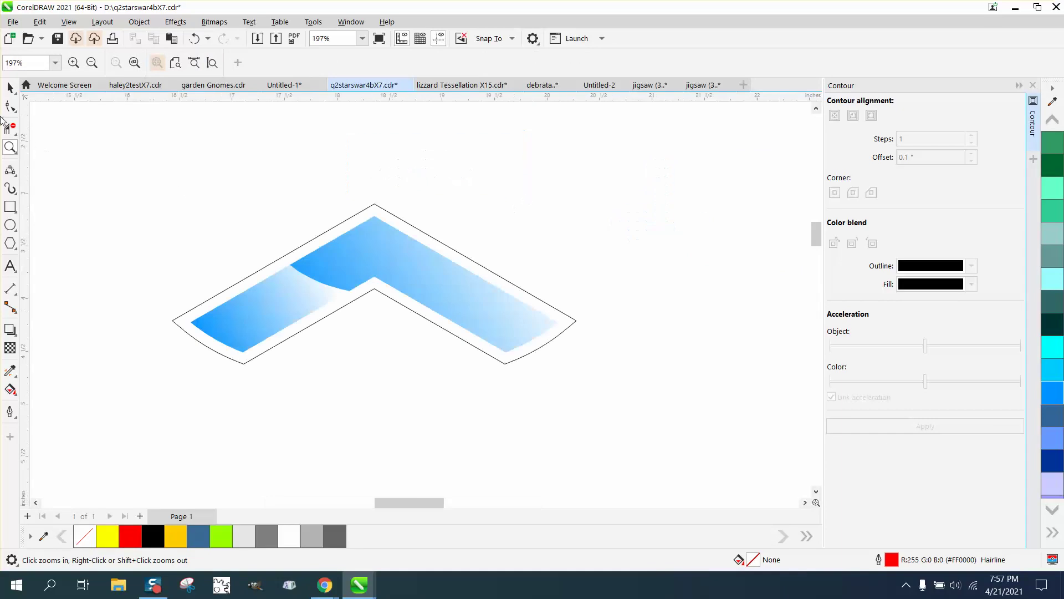
{"action": "left_click", "coordinate": [10, 87]}
{"action": "left_click_drag", "start_coordinate": [616, 430], "coordinate": [627, 436]}
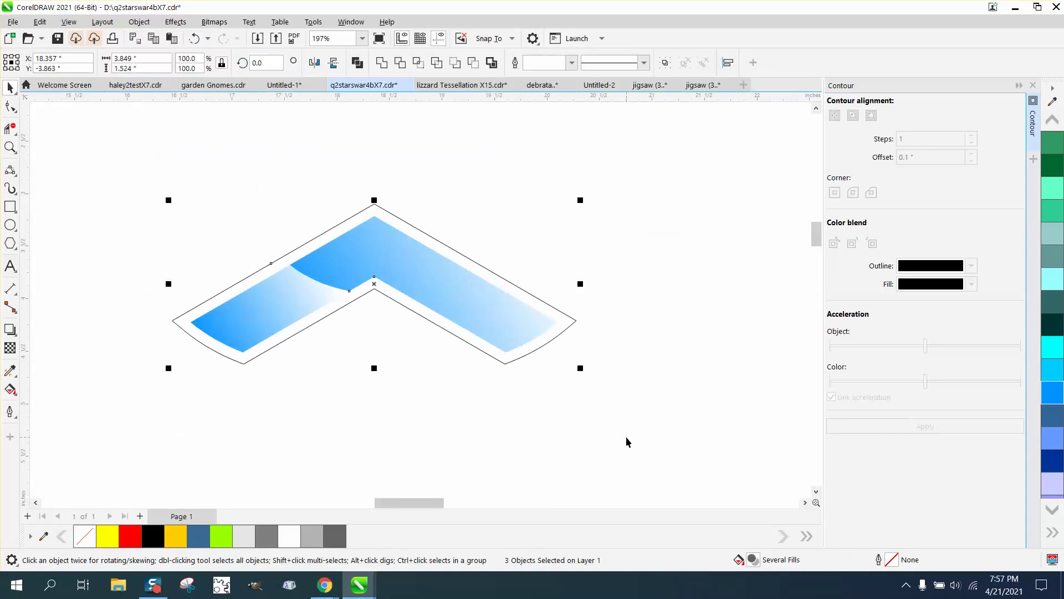
{"action": "key", "text": "ctrl+g"}
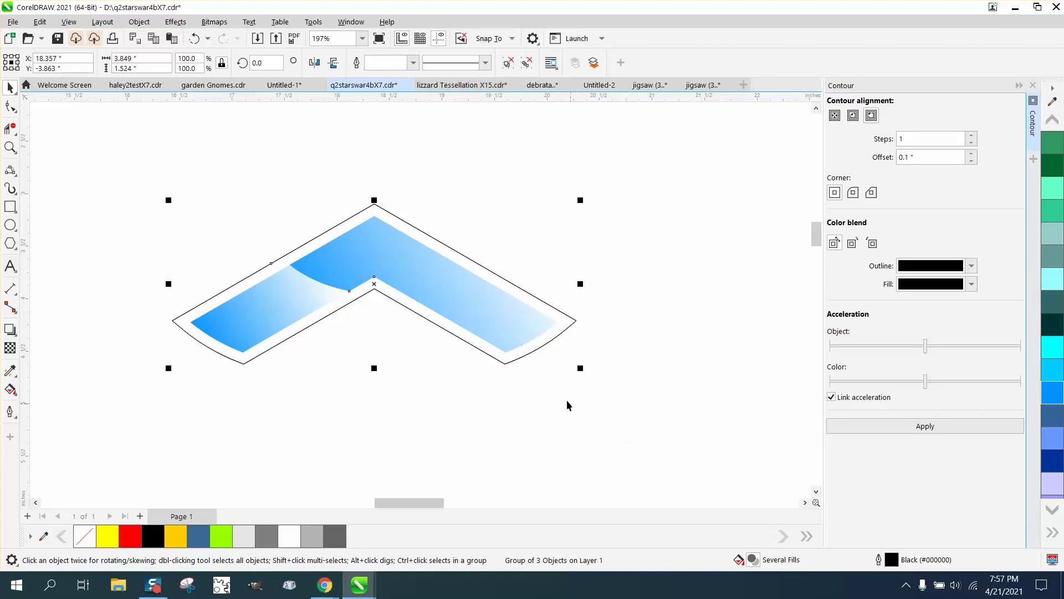
{"action": "left_click", "coordinate": [374, 284]}
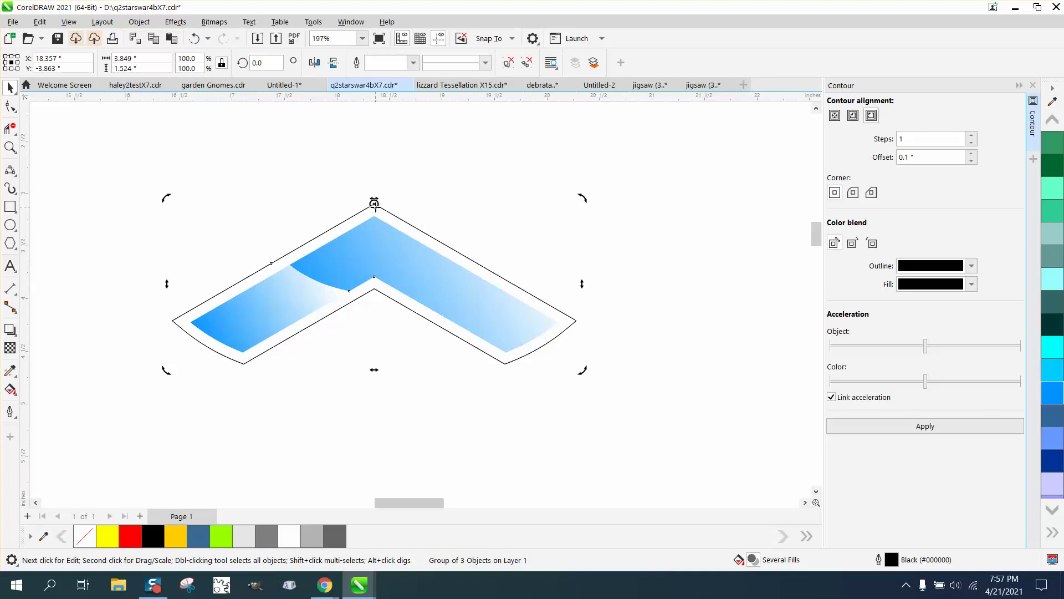
Step: Duplicate the chevron group rotated 120° and again to 240°, then select all three arms
{"action": "left_click", "coordinate": [261, 62]}
{"action": "type", "text": "120"}
{"action": "key", "text": "Return"}
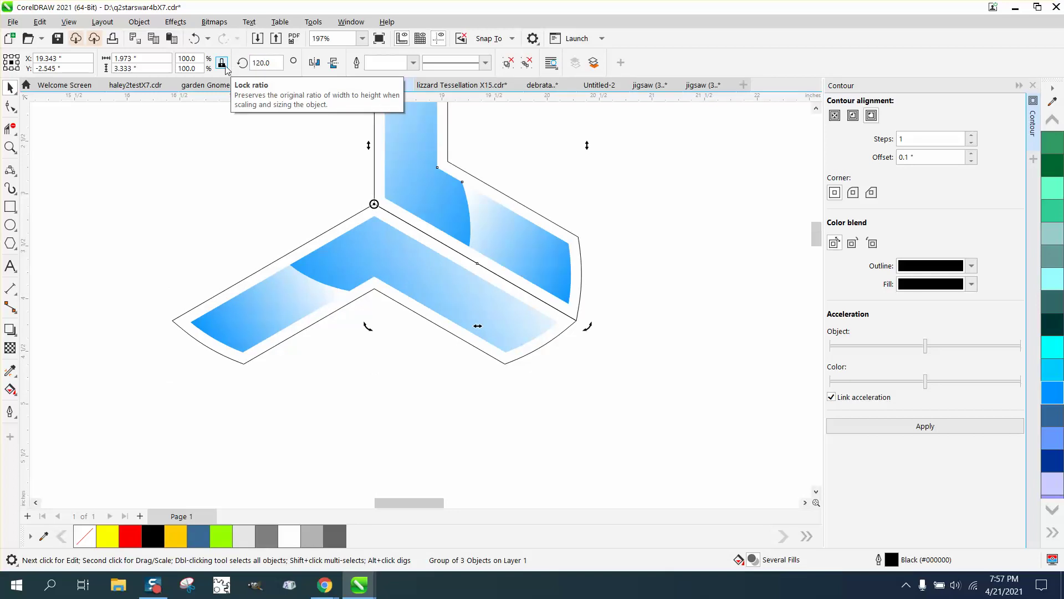
{"action": "key", "text": "ctrl+r"}
{"action": "scroll", "coordinate": [406, 249], "scroll_direction": "down", "scroll_amount": 1}
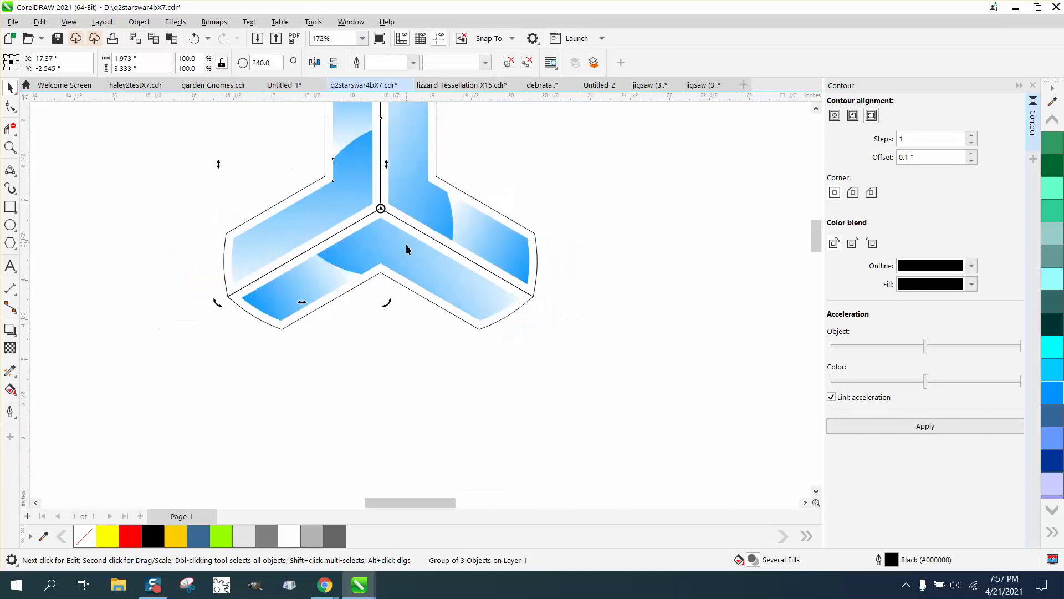
{"action": "scroll", "coordinate": [406, 250], "scroll_direction": "down", "scroll_amount": 5}
{"action": "left_click_drag", "start_coordinate": [283, 128], "coordinate": [548, 327]}
{"action": "left_click_drag", "start_coordinate": [262, 125], "coordinate": [662, 378]}
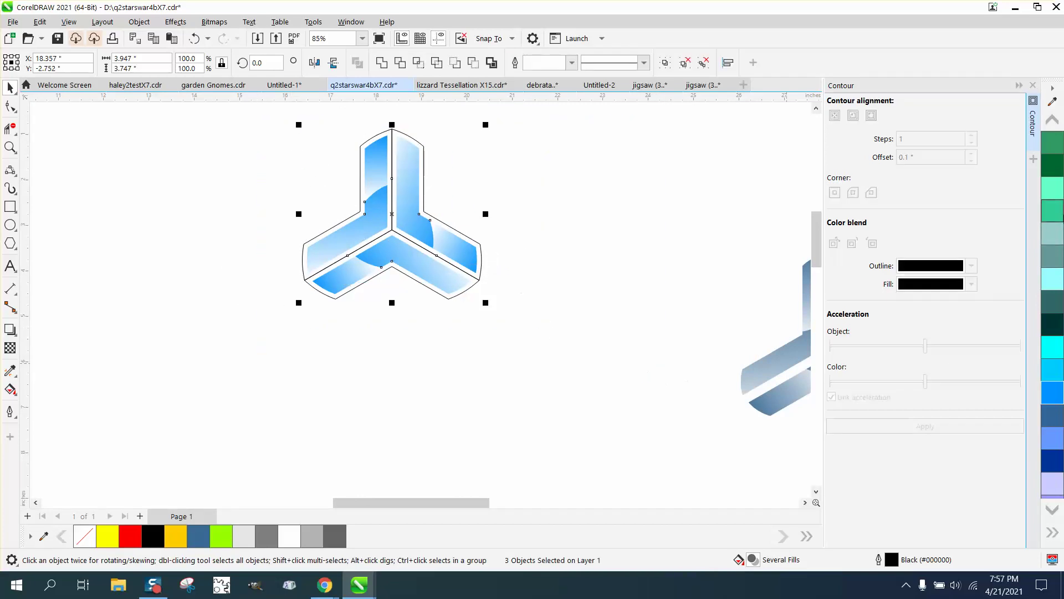
Step: Set the three selected arms' outlines to none, leaving white gaps between the blue pieces
{"action": "scroll", "coordinate": [1059, 133], "scroll_direction": "up", "scroll_amount": 6}
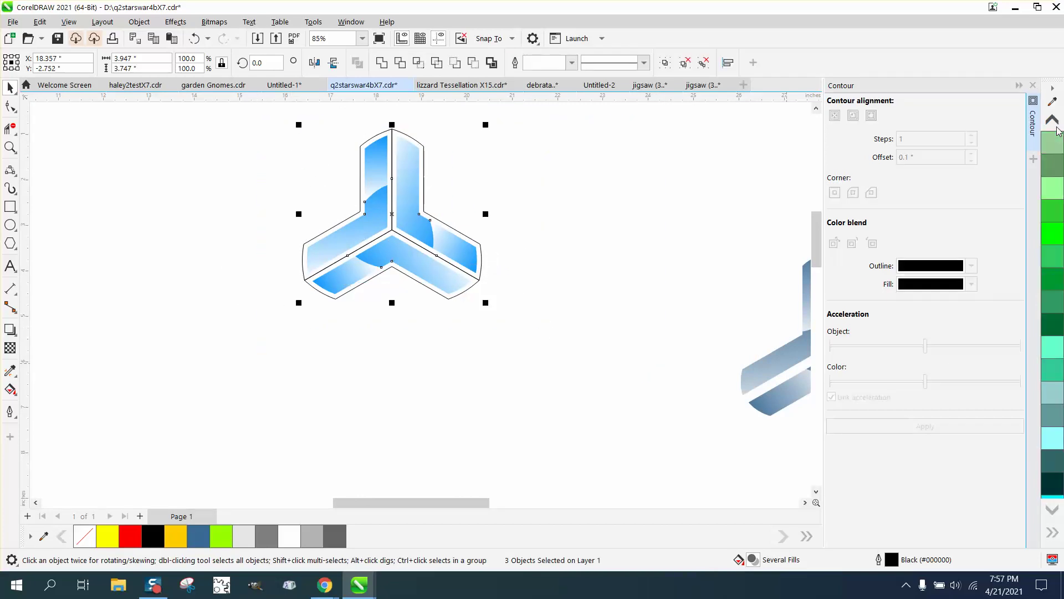
{"action": "scroll", "coordinate": [1058, 133], "scroll_direction": "up", "scroll_amount": 8}
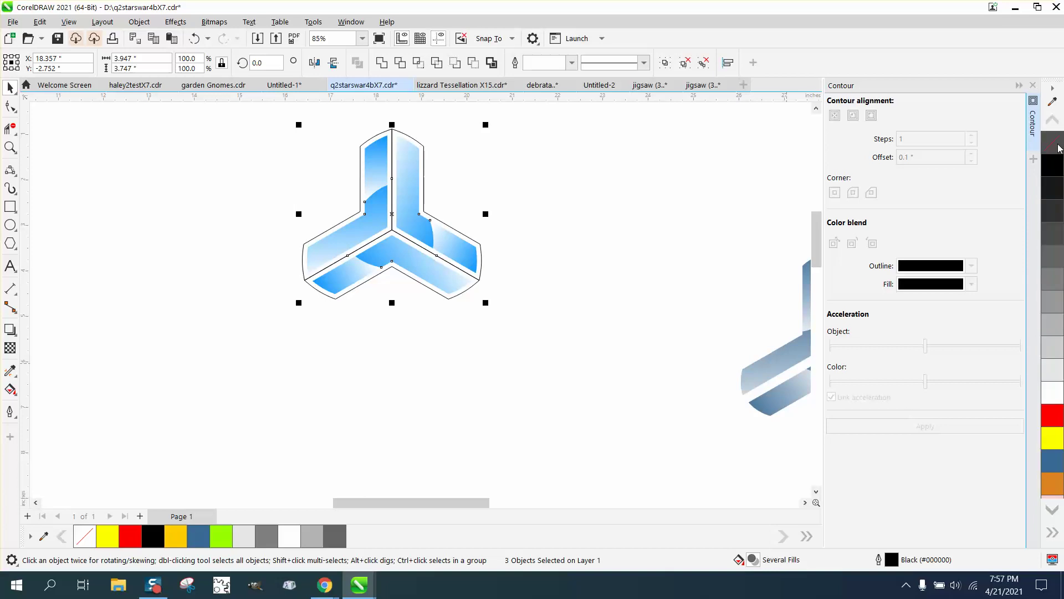
{"action": "right_click", "coordinate": [1057, 145]}
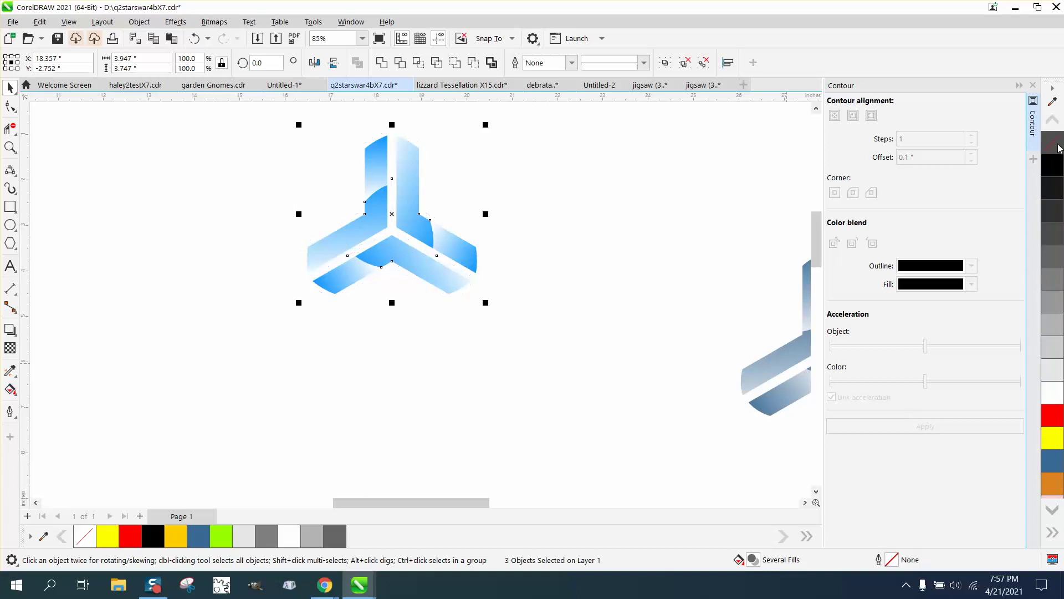
{"action": "left_click", "coordinate": [17, 148]}
{"action": "left_click_drag", "start_coordinate": [278, 135], "coordinate": [533, 338]}
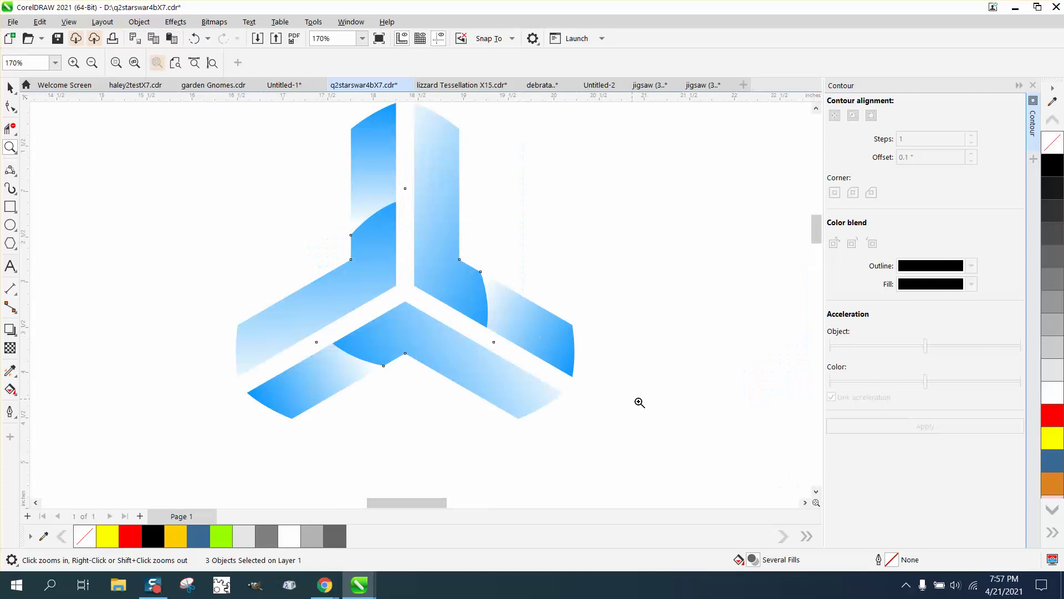
{"action": "scroll", "coordinate": [584, 392], "scroll_direction": "down", "scroll_amount": 1}
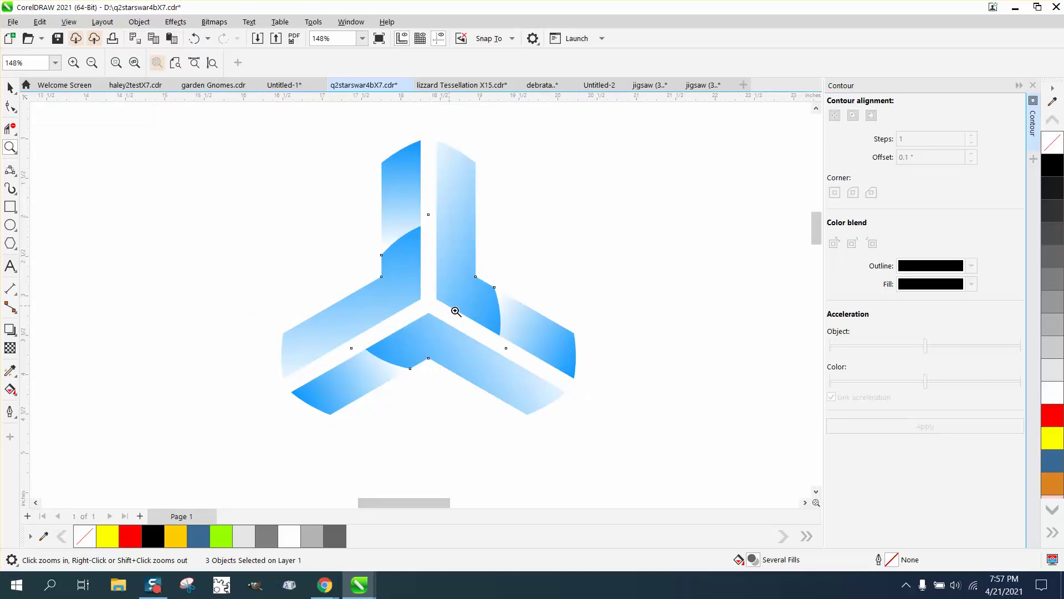
{"action": "scroll", "coordinate": [449, 263], "scroll_direction": "down", "scroll_amount": 3}
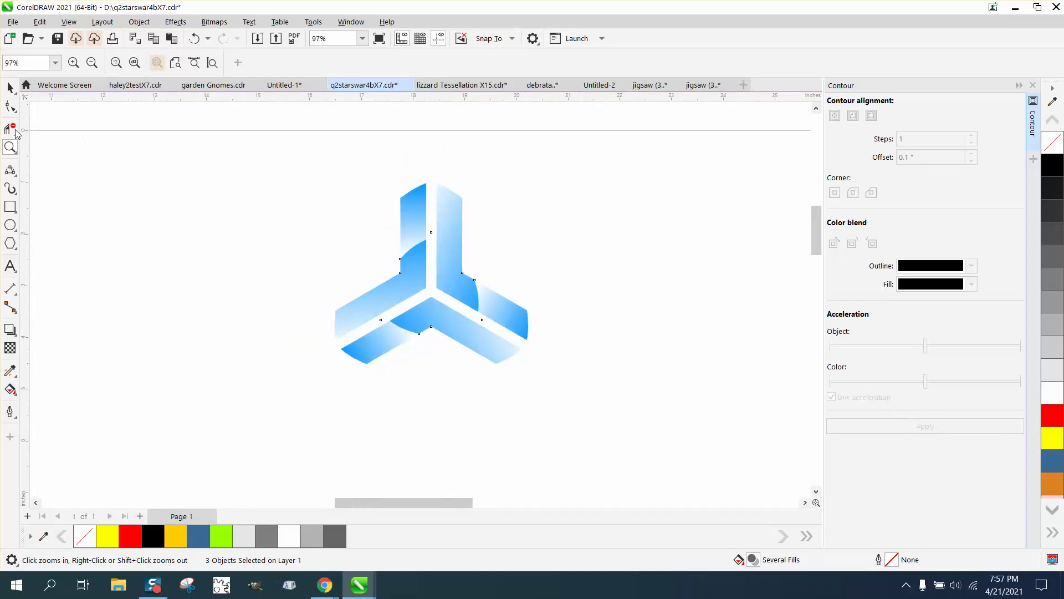
Step: Draw a circle and move it so it is centred on the logo's hub
{"action": "left_click", "coordinate": [10, 225]}
{"action": "left_click_drag", "start_coordinate": [308, 184], "coordinate": [83, 409]}
{"action": "left_click_drag", "start_coordinate": [197, 294], "coordinate": [433, 290]}
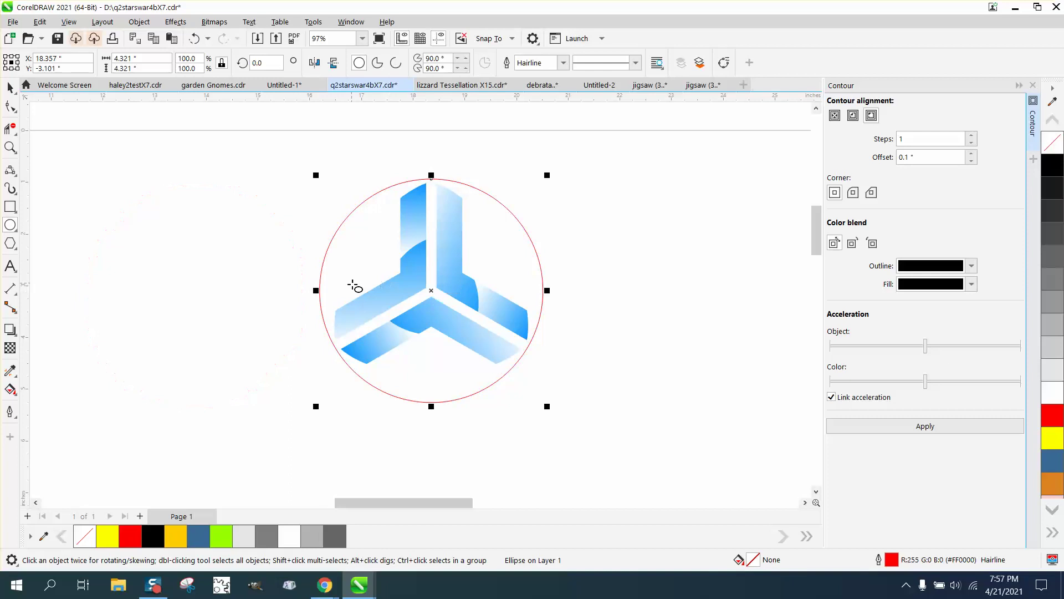
{"action": "left_click", "coordinate": [10, 389]}
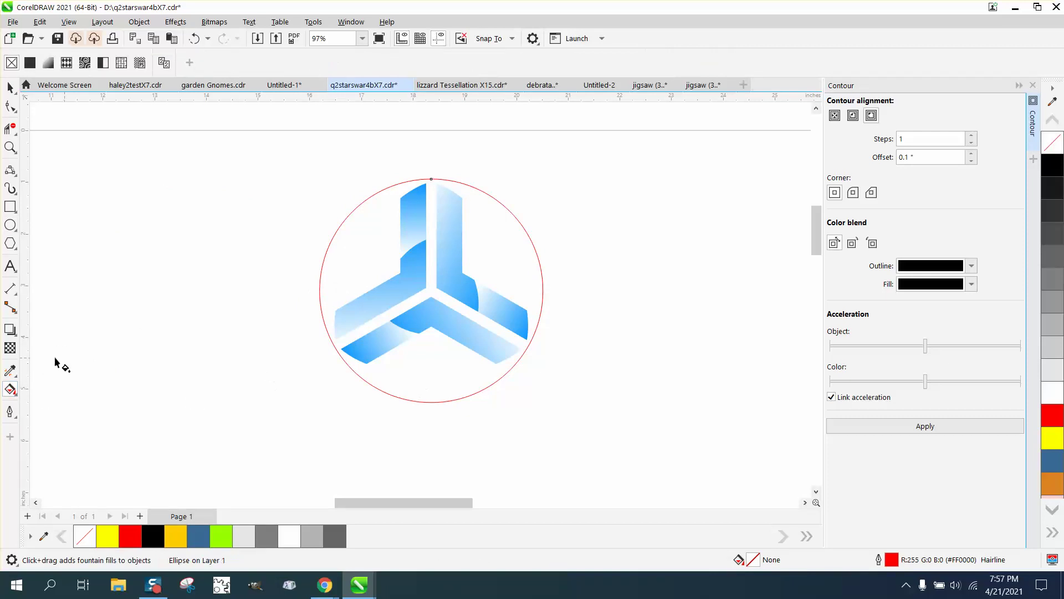
Step: Smart Fill the circle's regions around the three arms with yellow, then deselect everything
{"action": "left_click", "coordinate": [16, 397]}
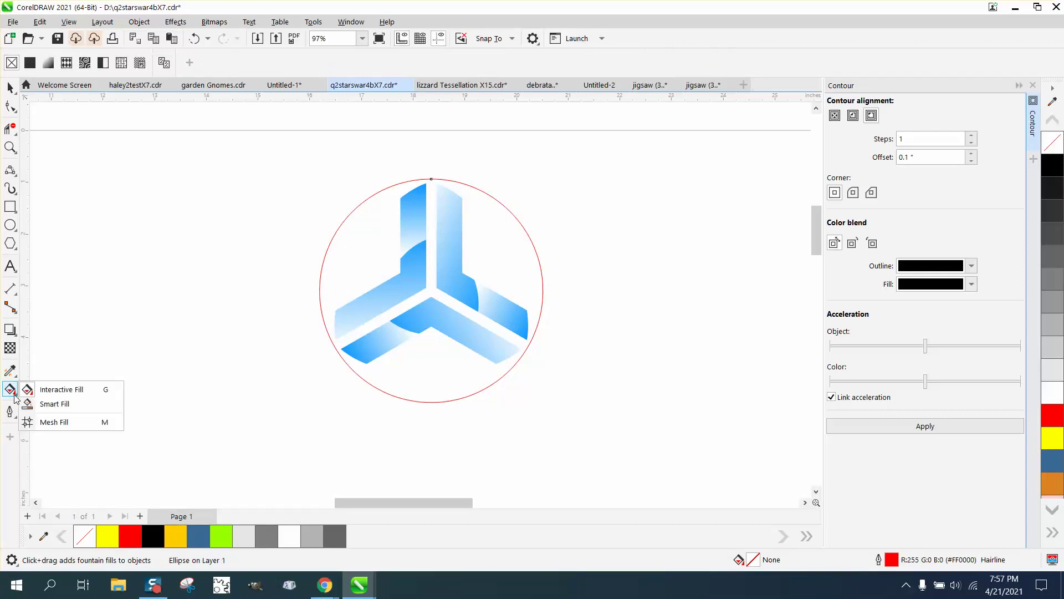
{"action": "left_click", "coordinate": [56, 404]}
{"action": "left_click", "coordinate": [150, 63]}
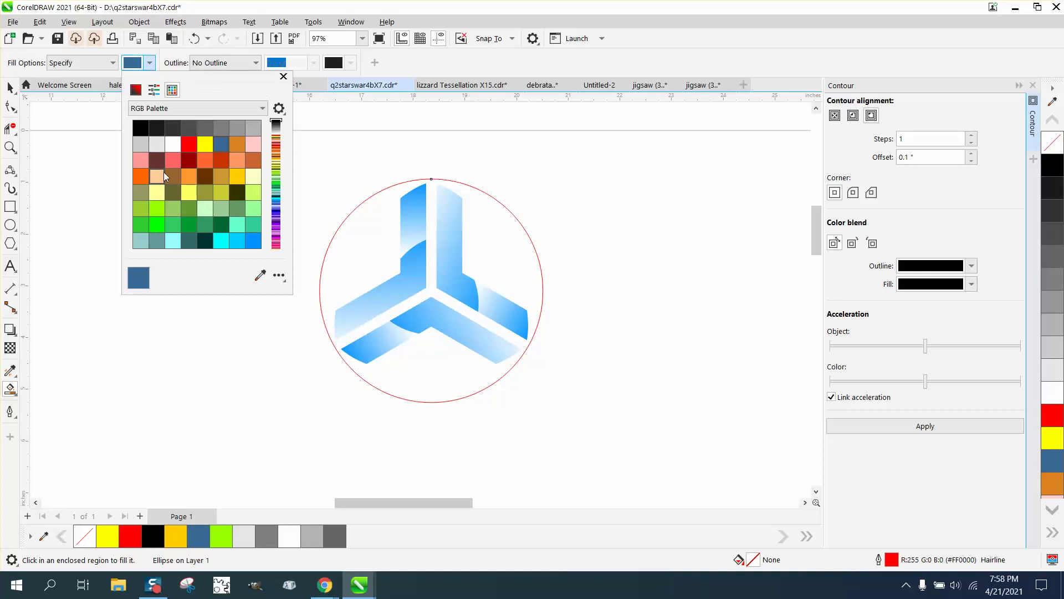
{"action": "left_click", "coordinate": [205, 144]}
{"action": "left_click", "coordinate": [445, 365]}
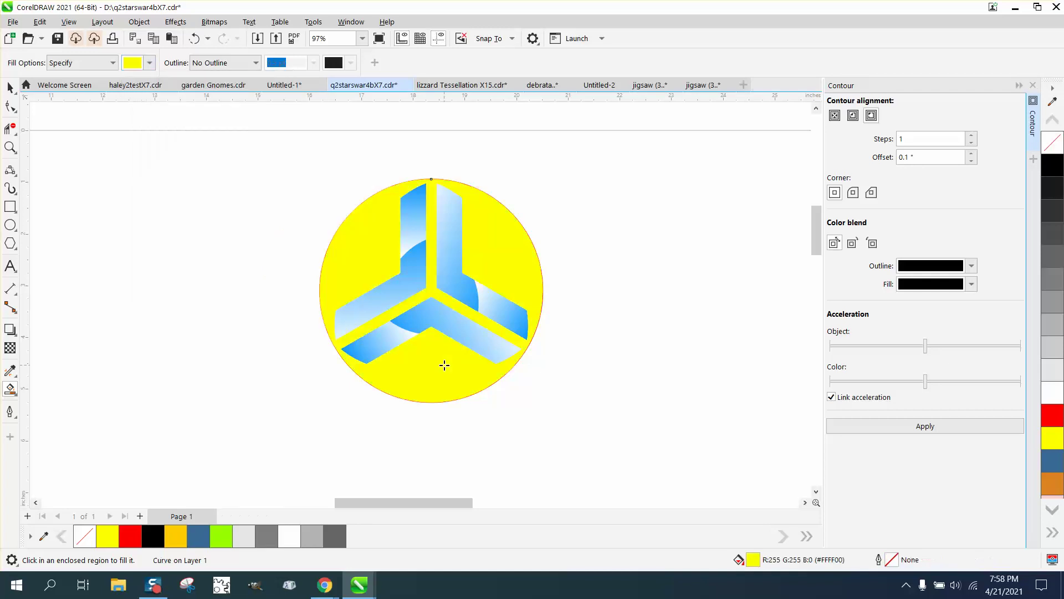
{"action": "left_click", "coordinate": [10, 87]}
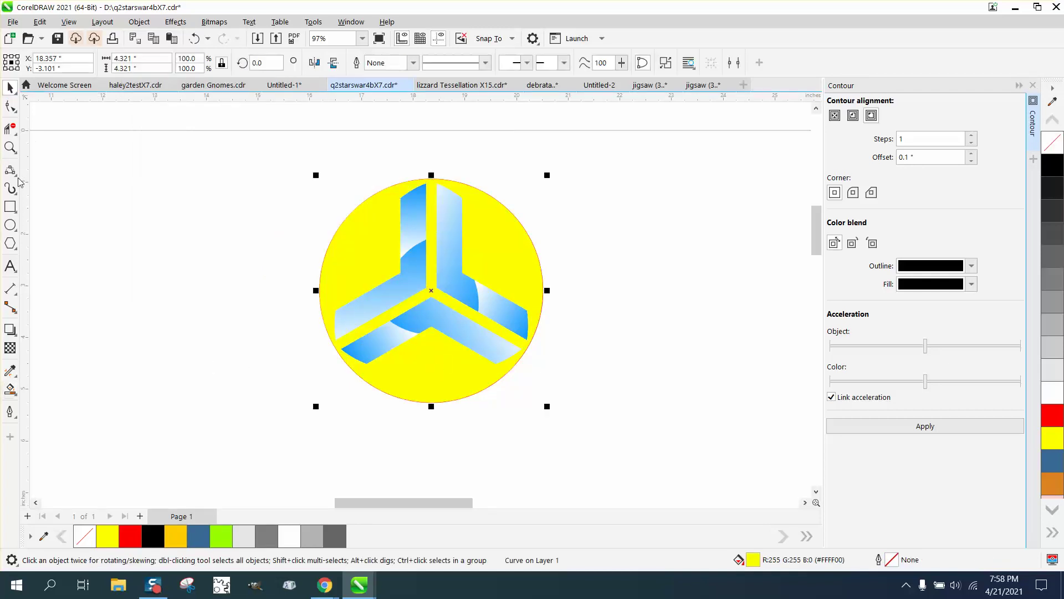
{"action": "left_click", "coordinate": [10, 147]}
{"action": "left_click_drag", "start_coordinate": [340, 237], "coordinate": [637, 430]}
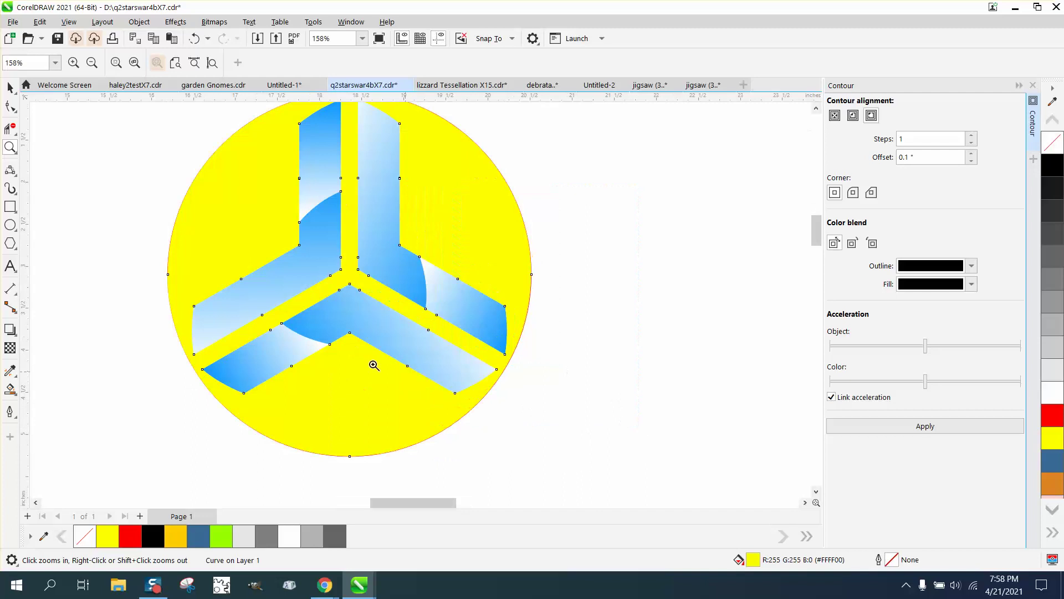
{"action": "key", "text": "space"}
{"action": "left_click", "coordinate": [157, 192]}
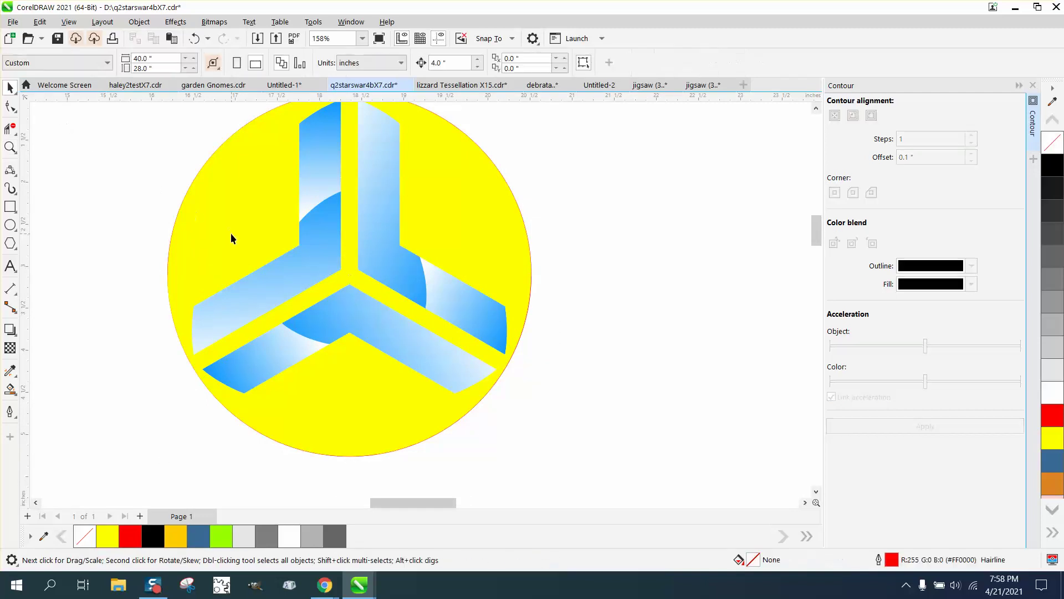